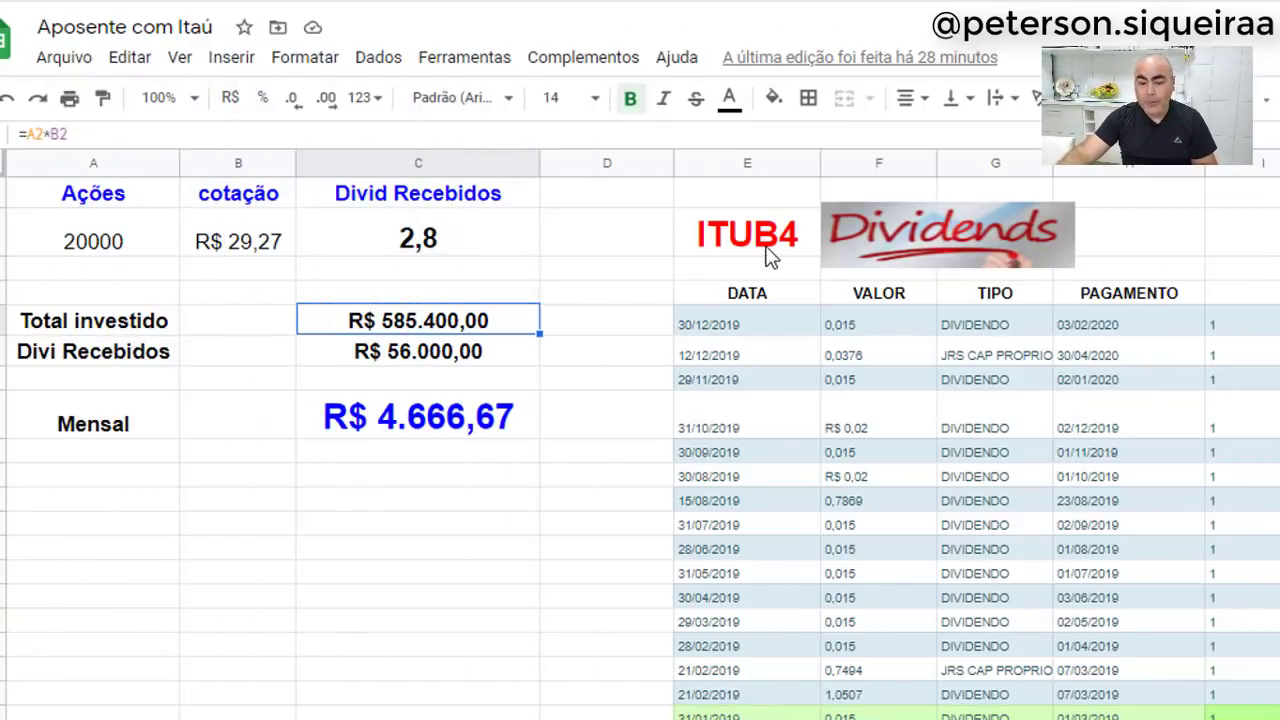
# Review the ITUB4 dividend table for 2019, including its payment types and the summed total below the VALOR column.
pyautogui.click(768, 255)
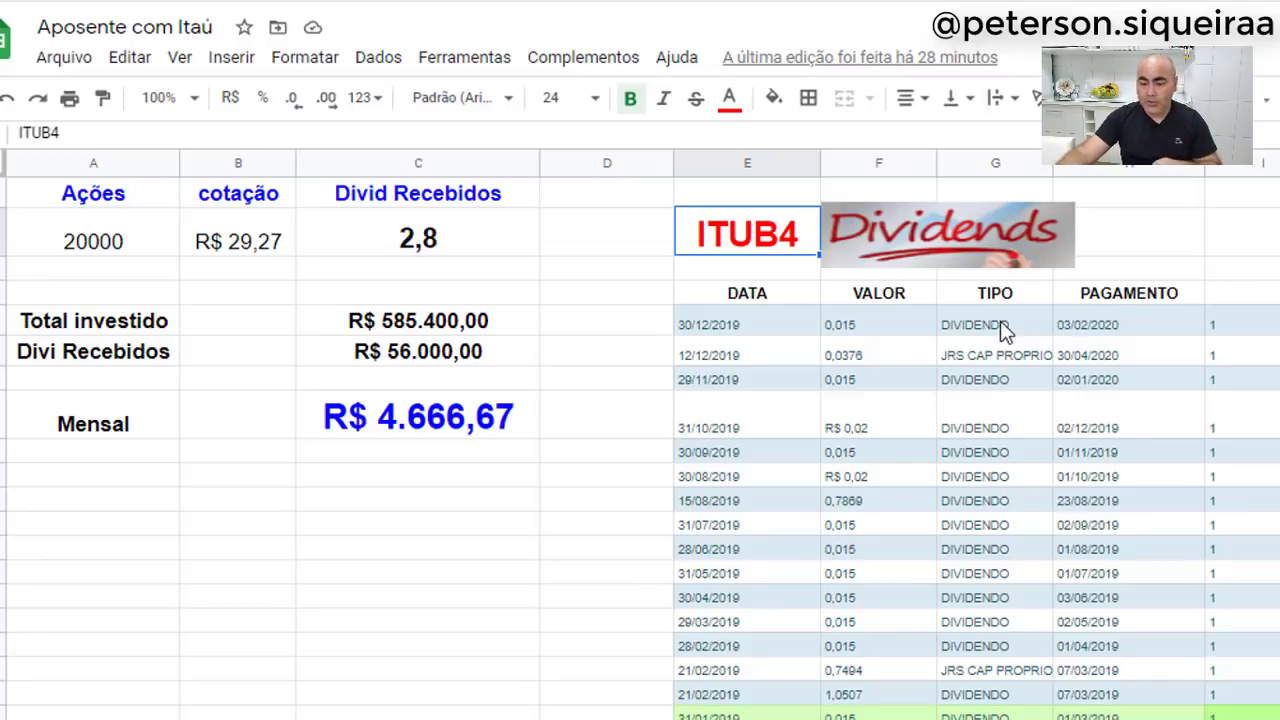
pyautogui.scroll(-2, 1015, 358)
pyautogui.scroll(2, 1023, 377)
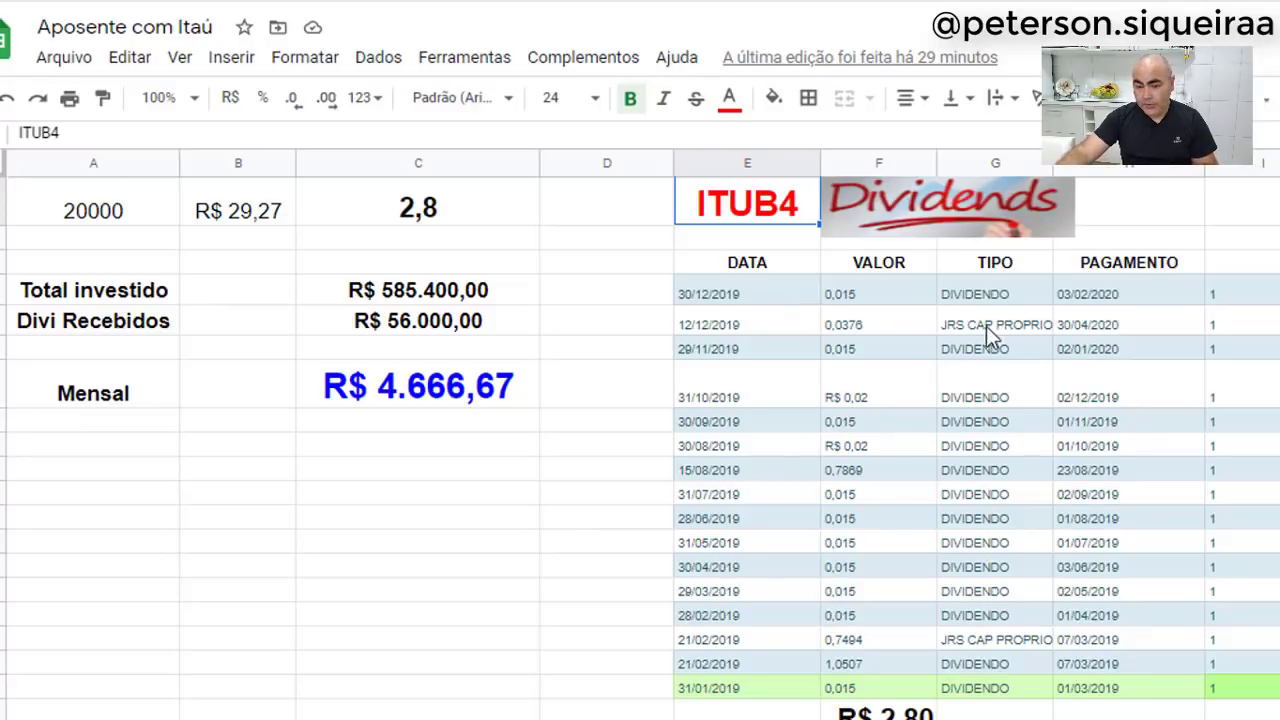
pyautogui.click(1005, 639)
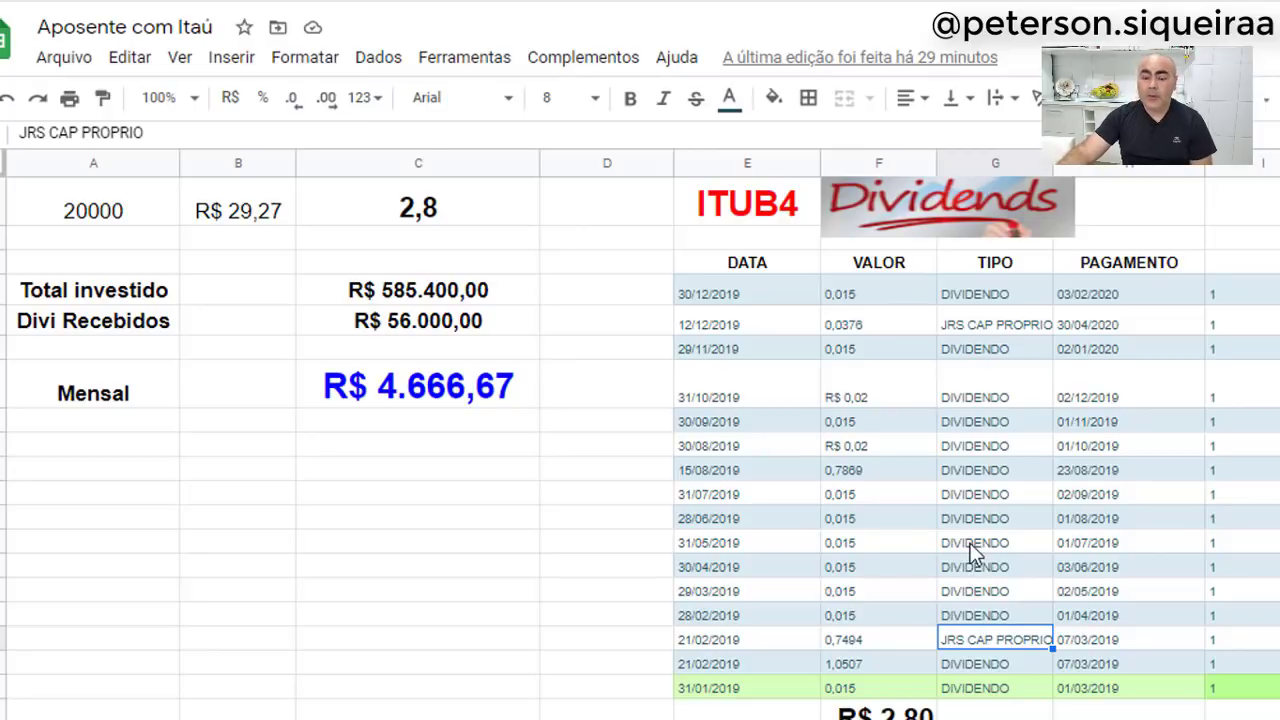
pyautogui.scroll(-1, 975, 553)
pyautogui.click(886, 676)
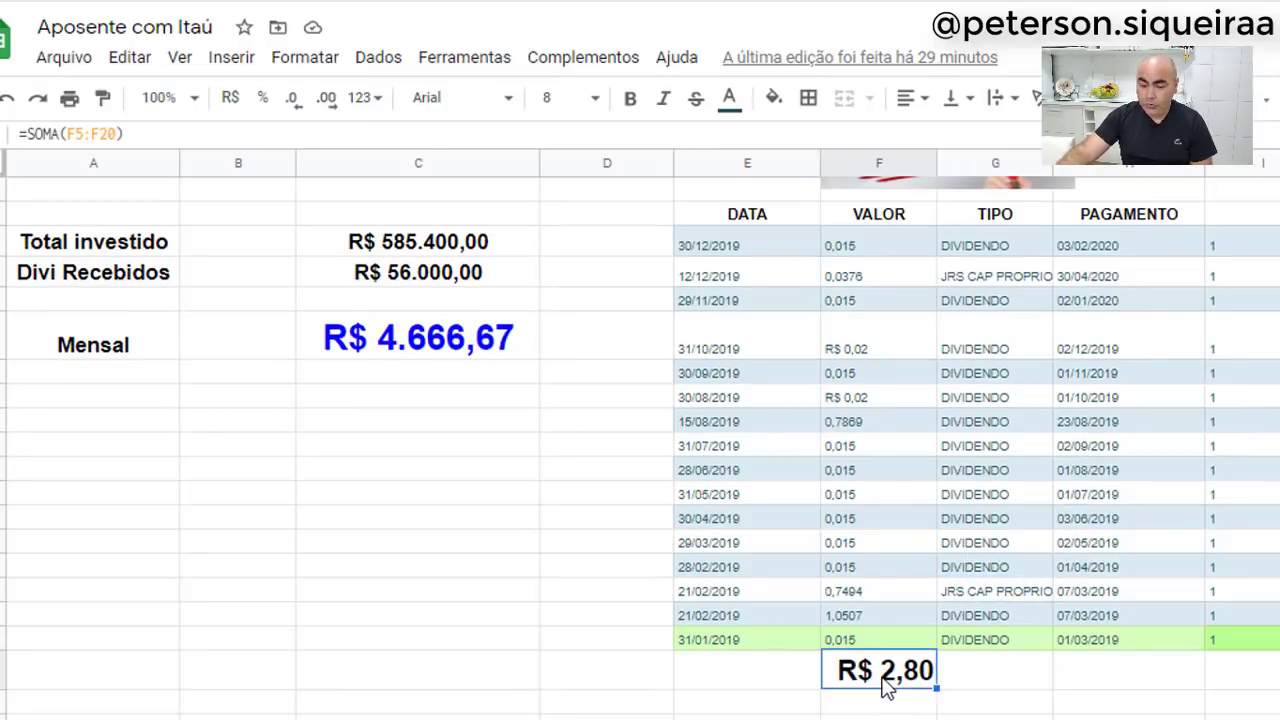
pyautogui.scroll(2, 890, 688)
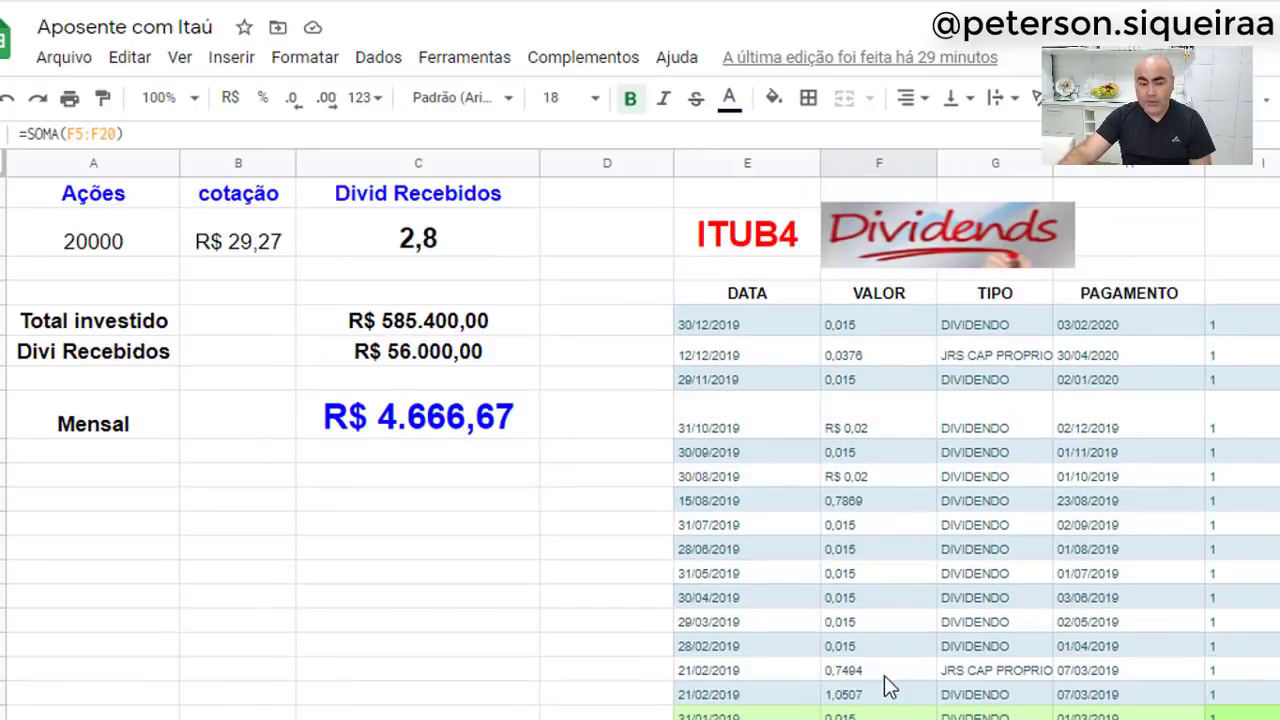
# Check the ITUB4 dividend per share, number of shares and quote, and the Total investido formula.
pyautogui.click(461, 237)
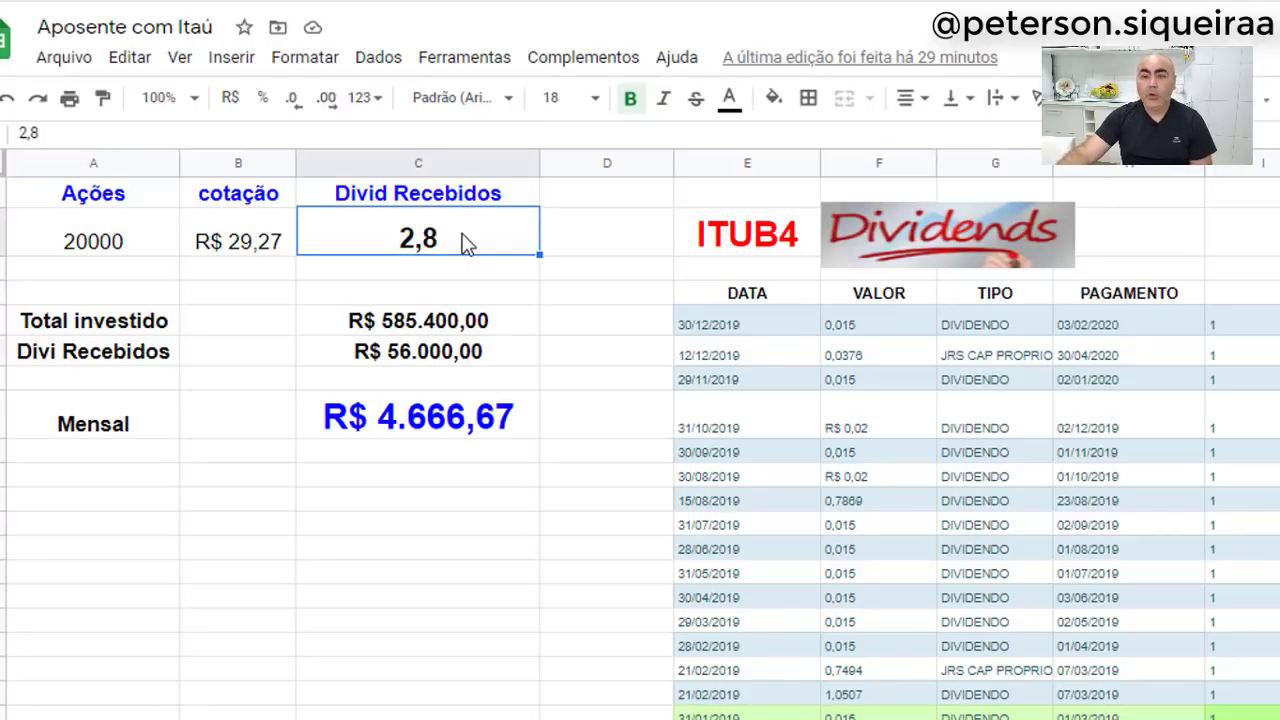
pyautogui.click(92, 238)
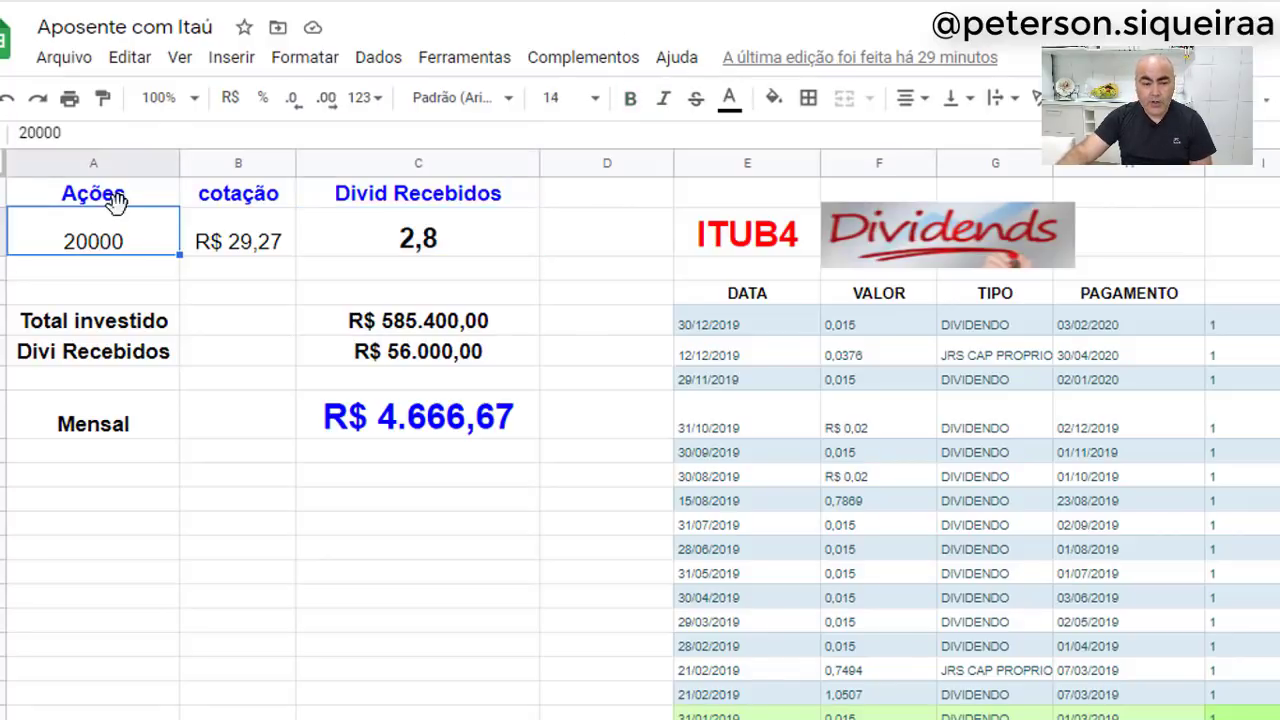
pyautogui.click(240, 250)
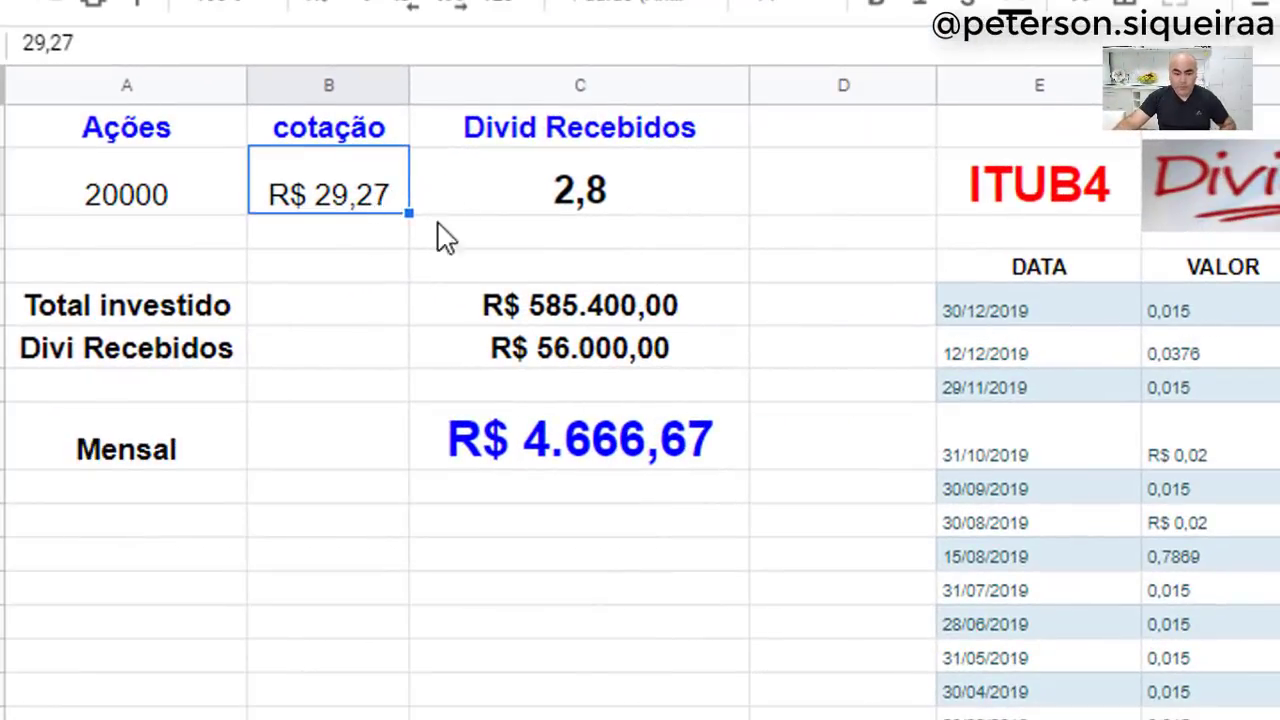
pyautogui.click(184, 222)
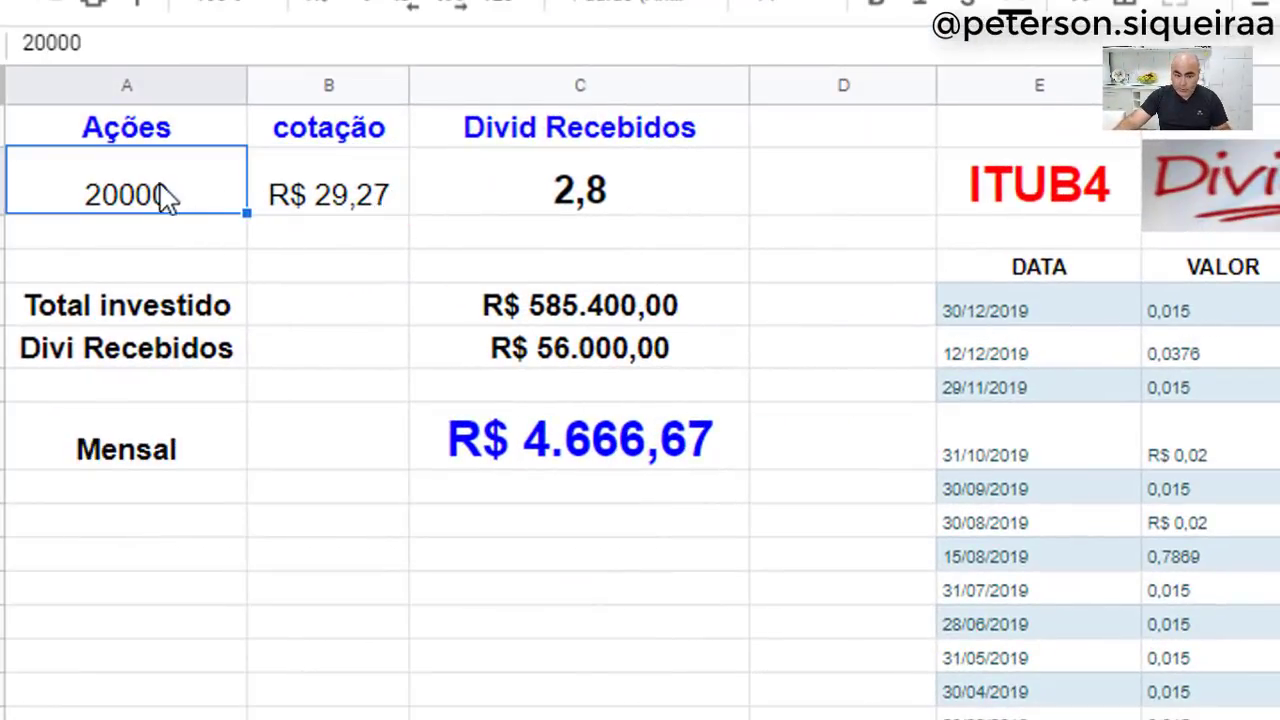
pyautogui.click(333, 205)
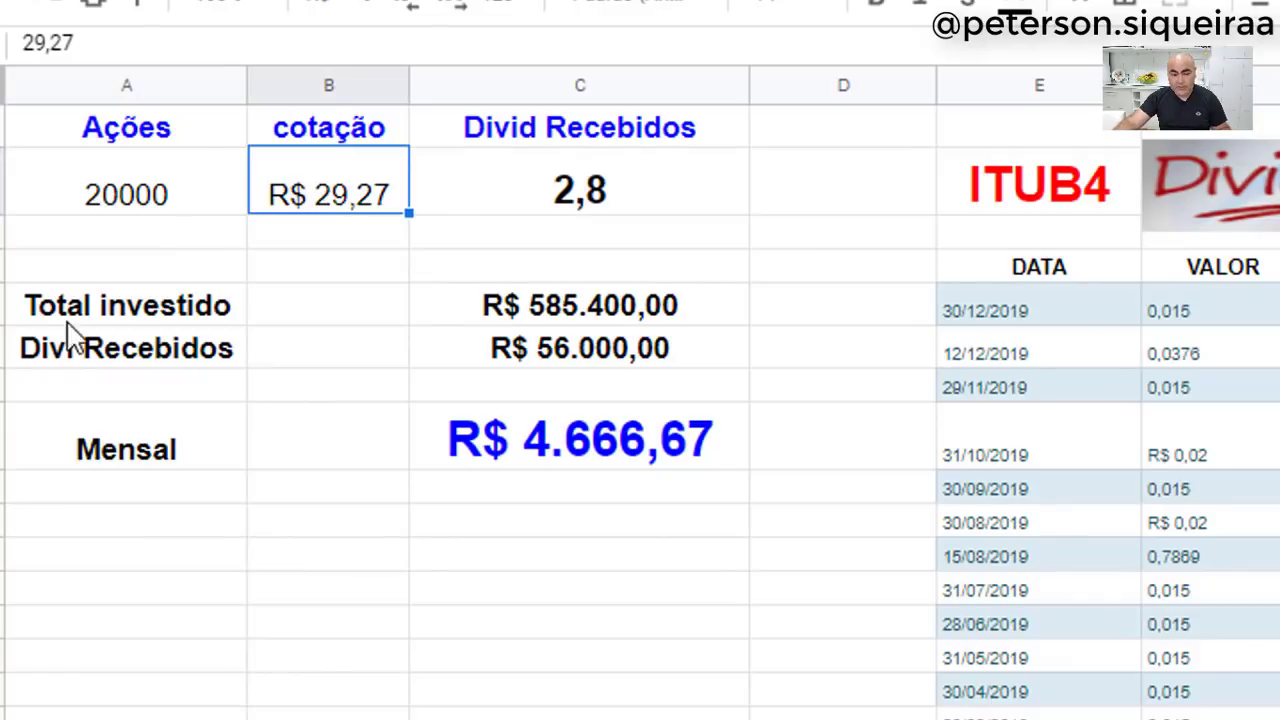
pyautogui.click(625, 313)
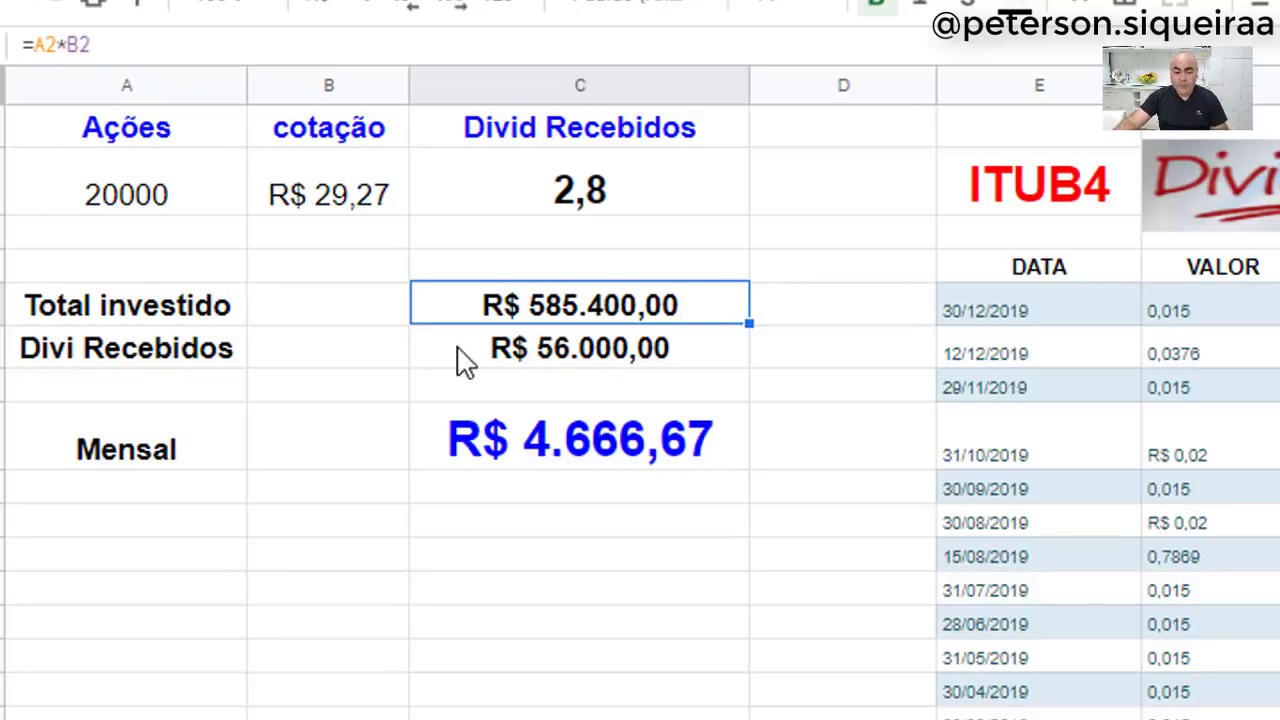
# Examine how the ITUB4 Divi Recebidos amount derives from shares and dividend per share, along with the Mensal income.
pyautogui.click(563, 362)
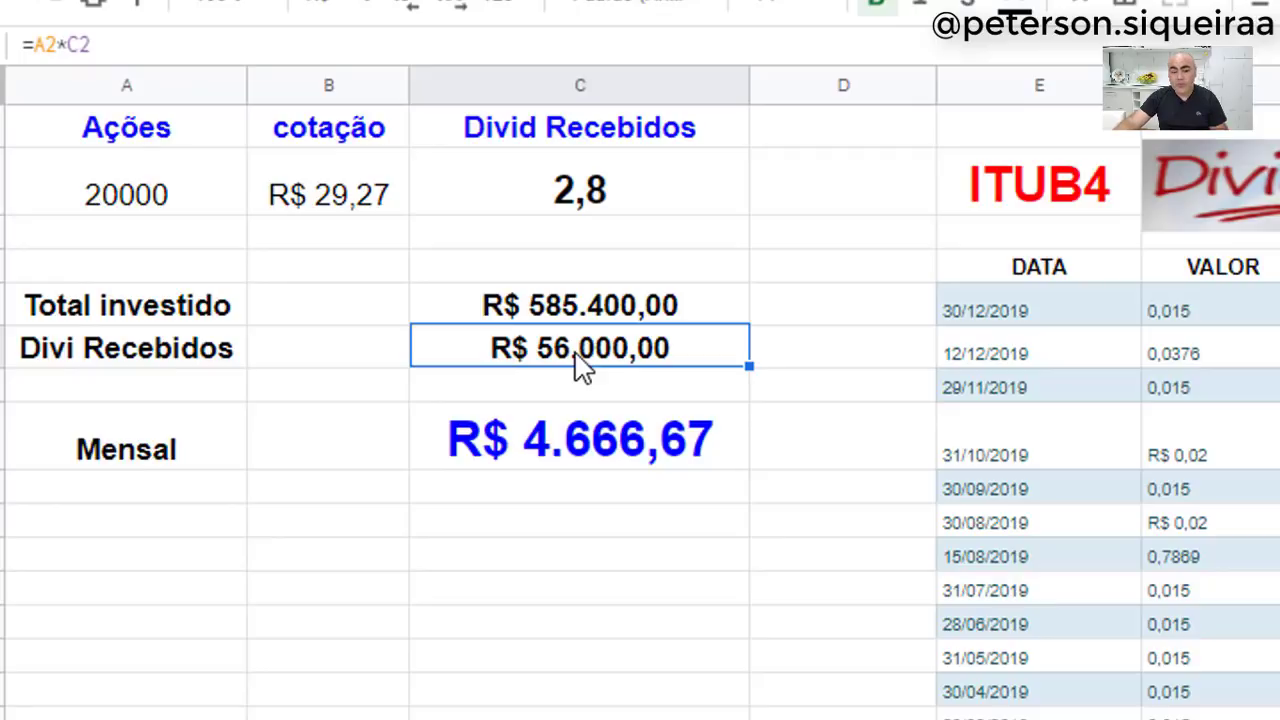
pyautogui.click(236, 358)
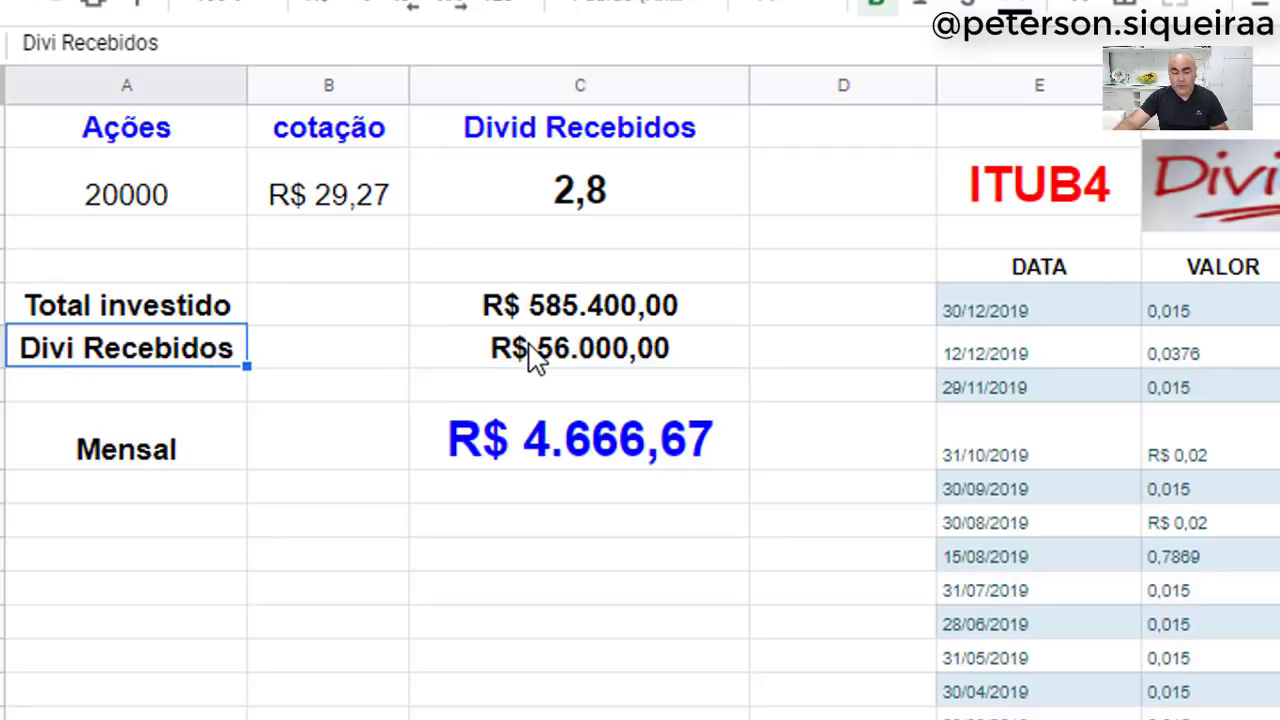
pyautogui.click(537, 359)
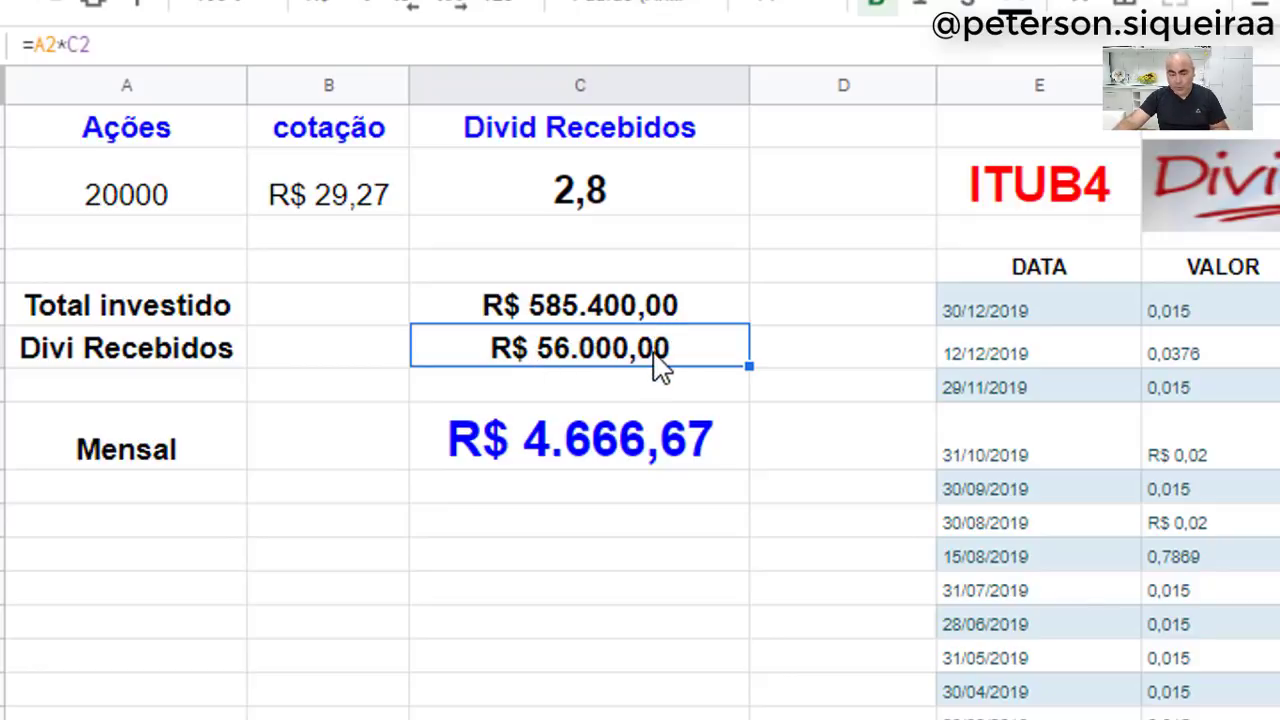
pyautogui.click(640, 205)
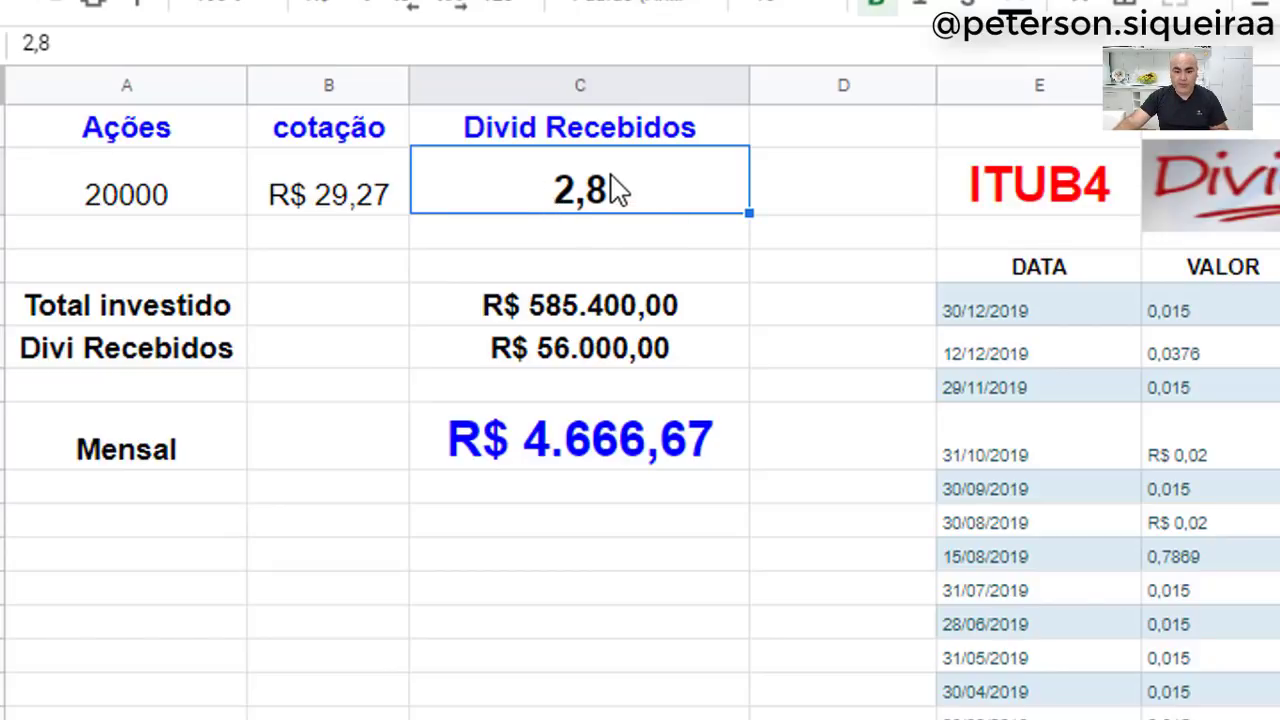
pyautogui.click(189, 198)
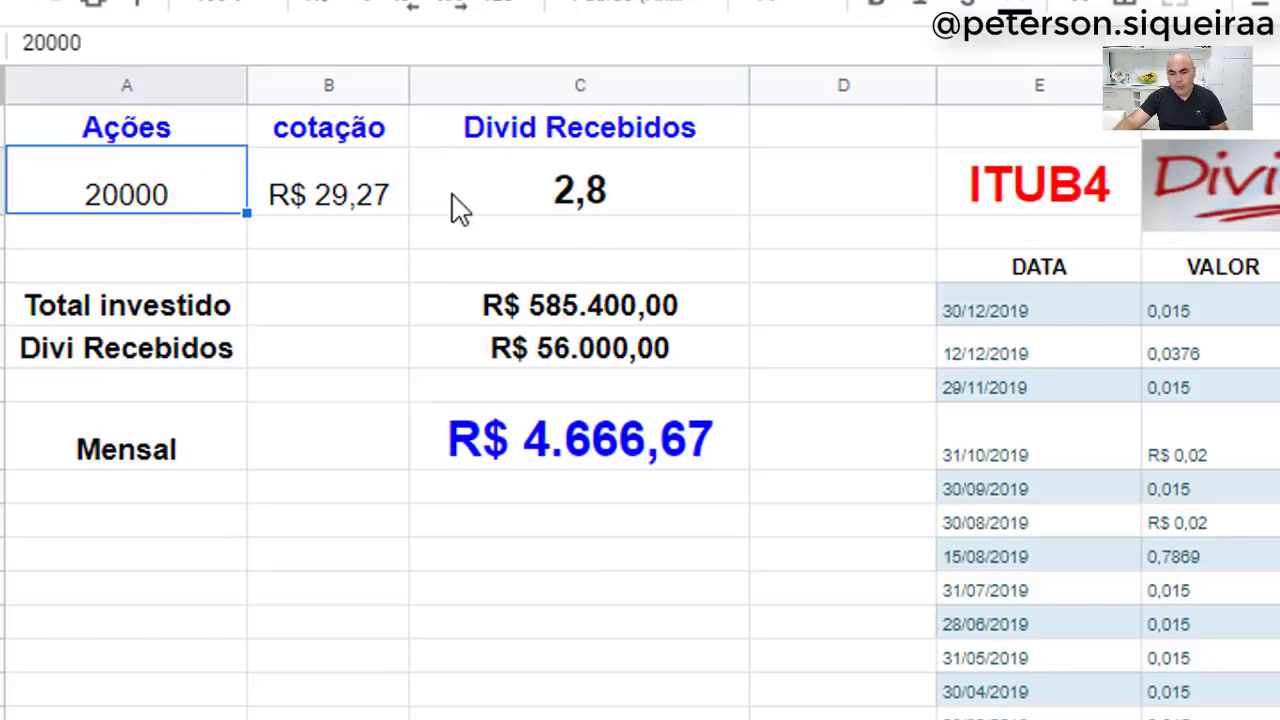
pyautogui.click(566, 207)
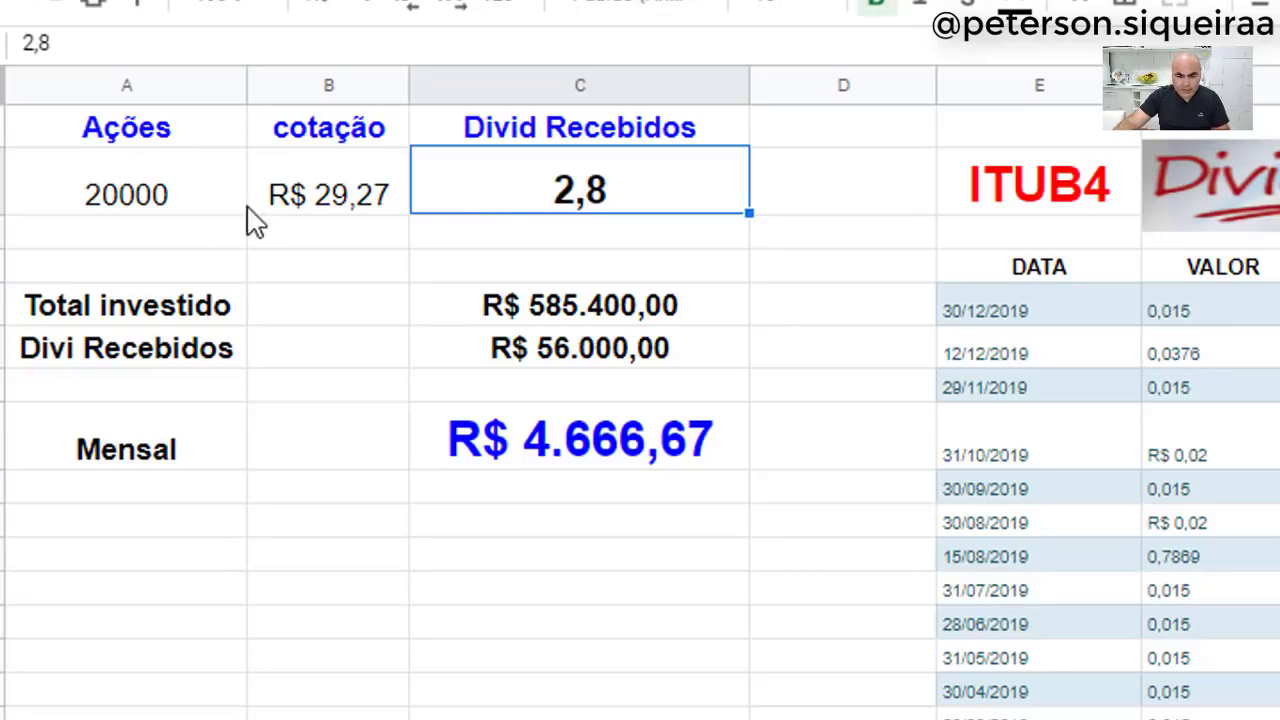
pyautogui.click(553, 365)
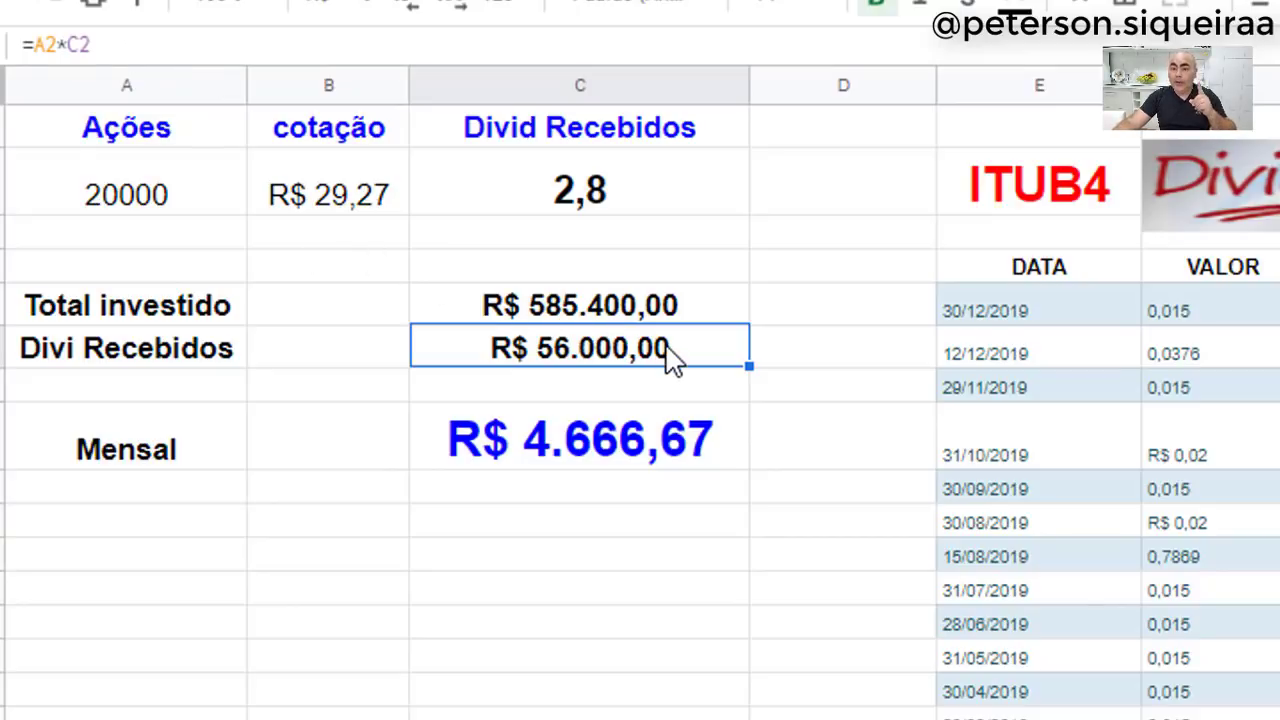
pyautogui.click(221, 460)
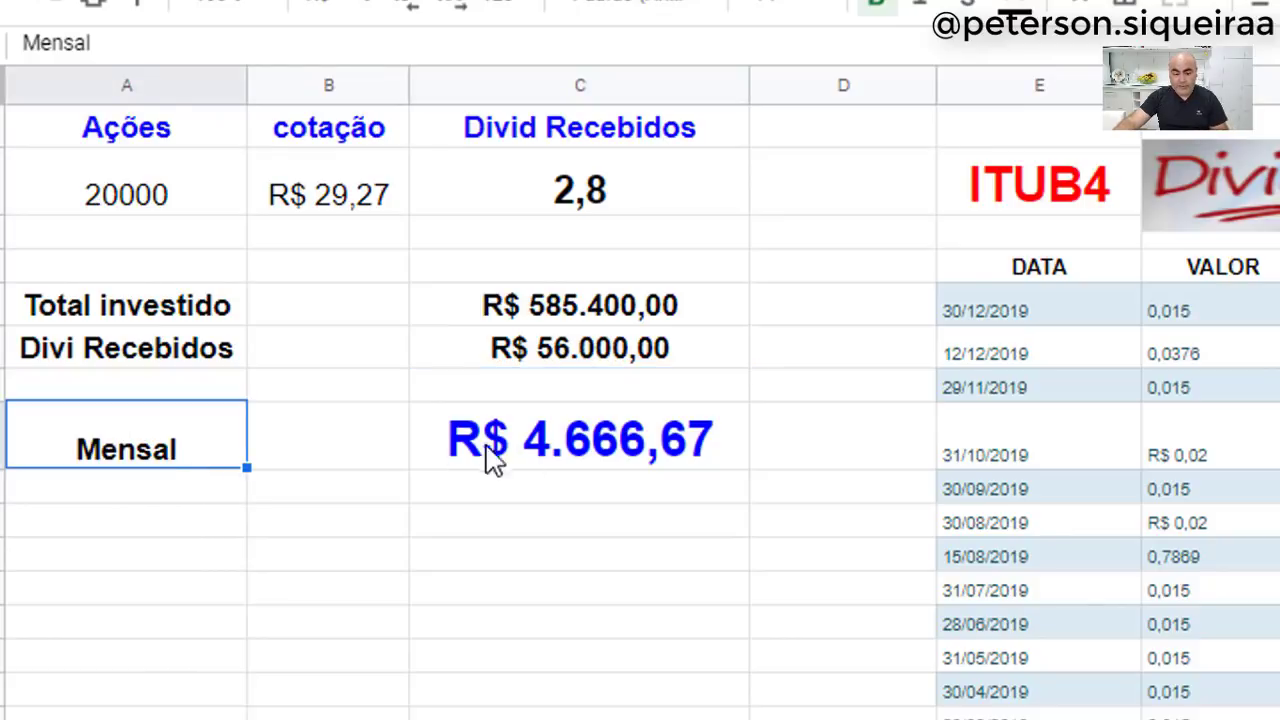
pyautogui.click(546, 450)
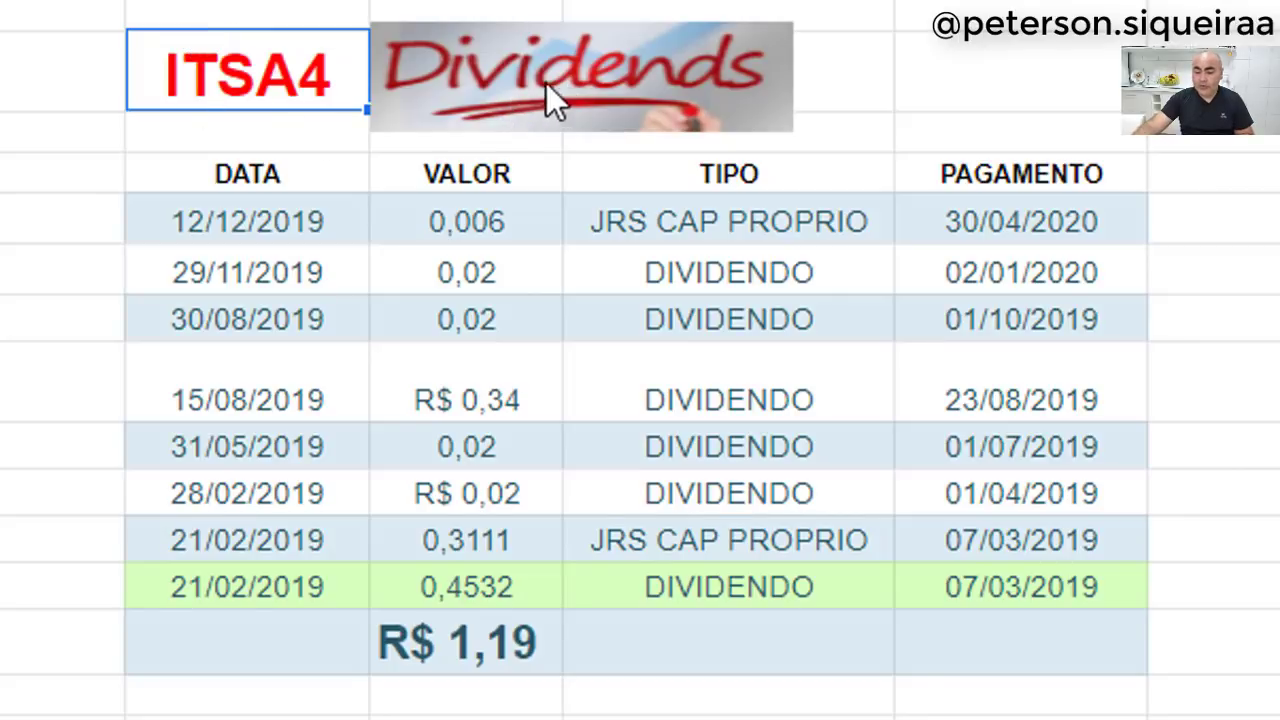
# Review the ITSA4 dividend total, dividend per share, number of shares and quote in the Itausa spreadsheet.
pyautogui.click(480, 658)
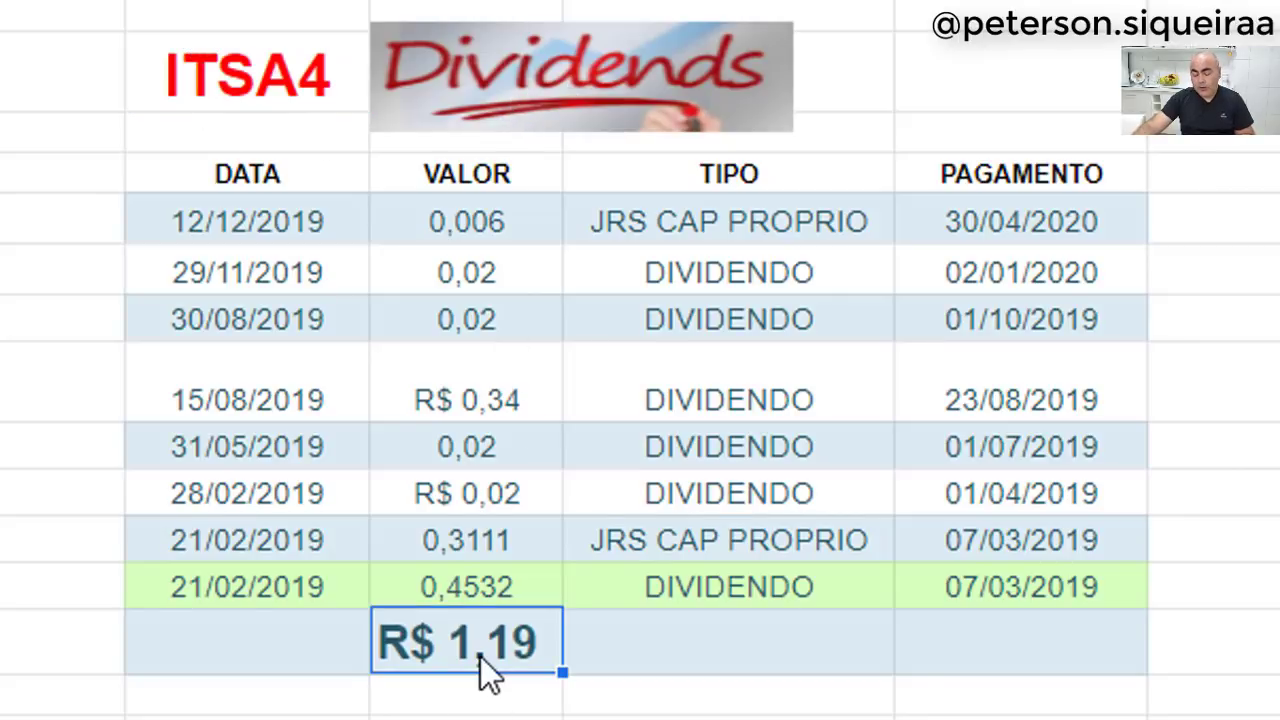
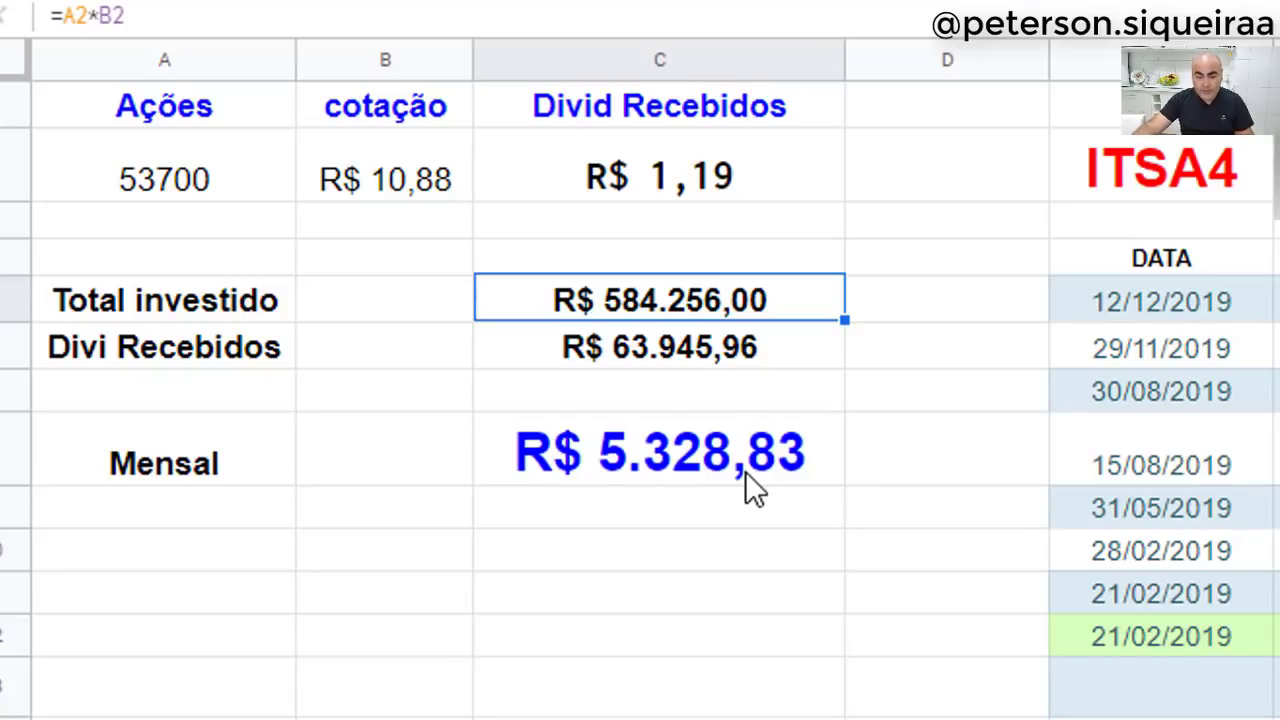
pyautogui.click(724, 192)
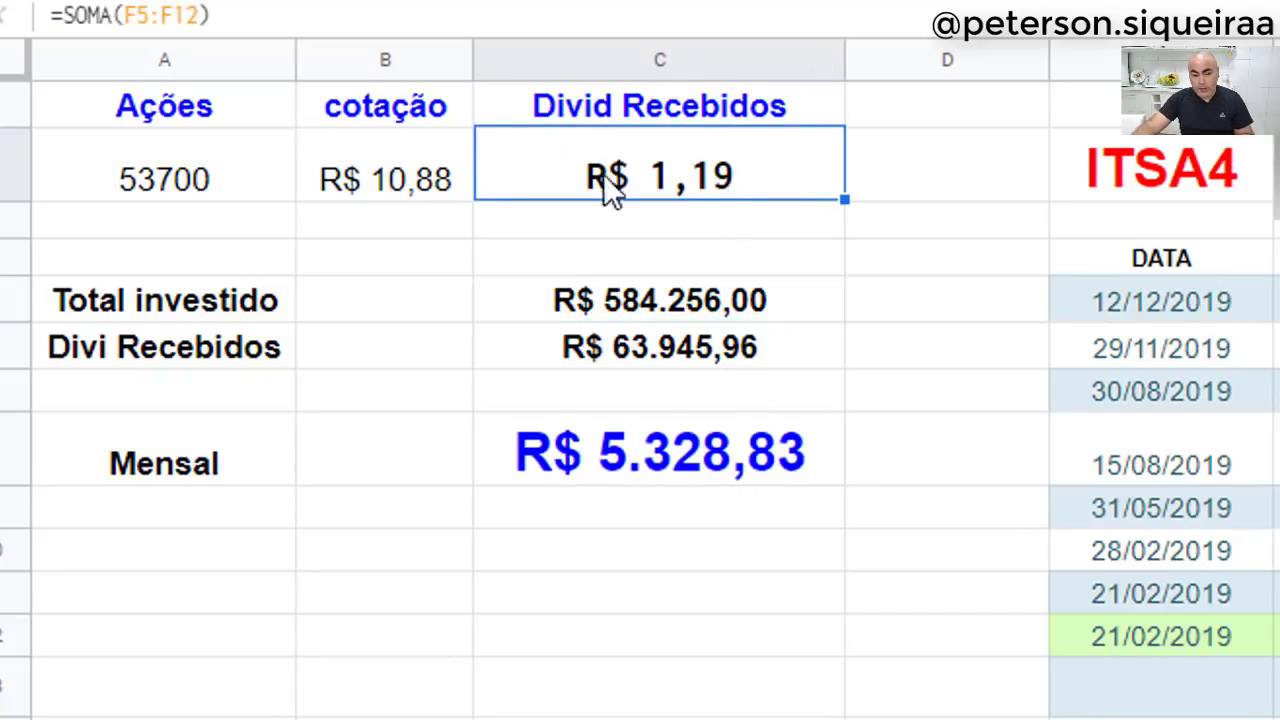
pyautogui.click(208, 172)
pyautogui.click(388, 184)
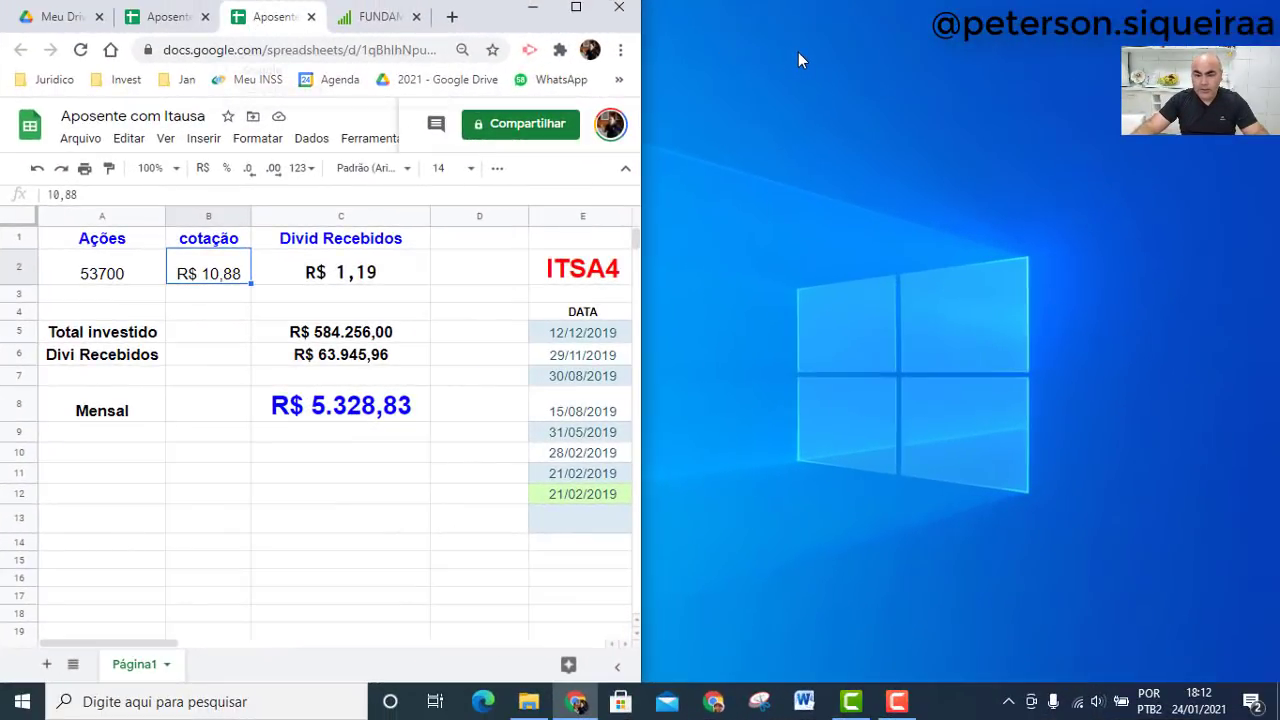
# Place the Aposente com Itausa spreadsheet in its own window side by side with the Aposente com Itaú spreadsheet.
pyautogui.press('F5')
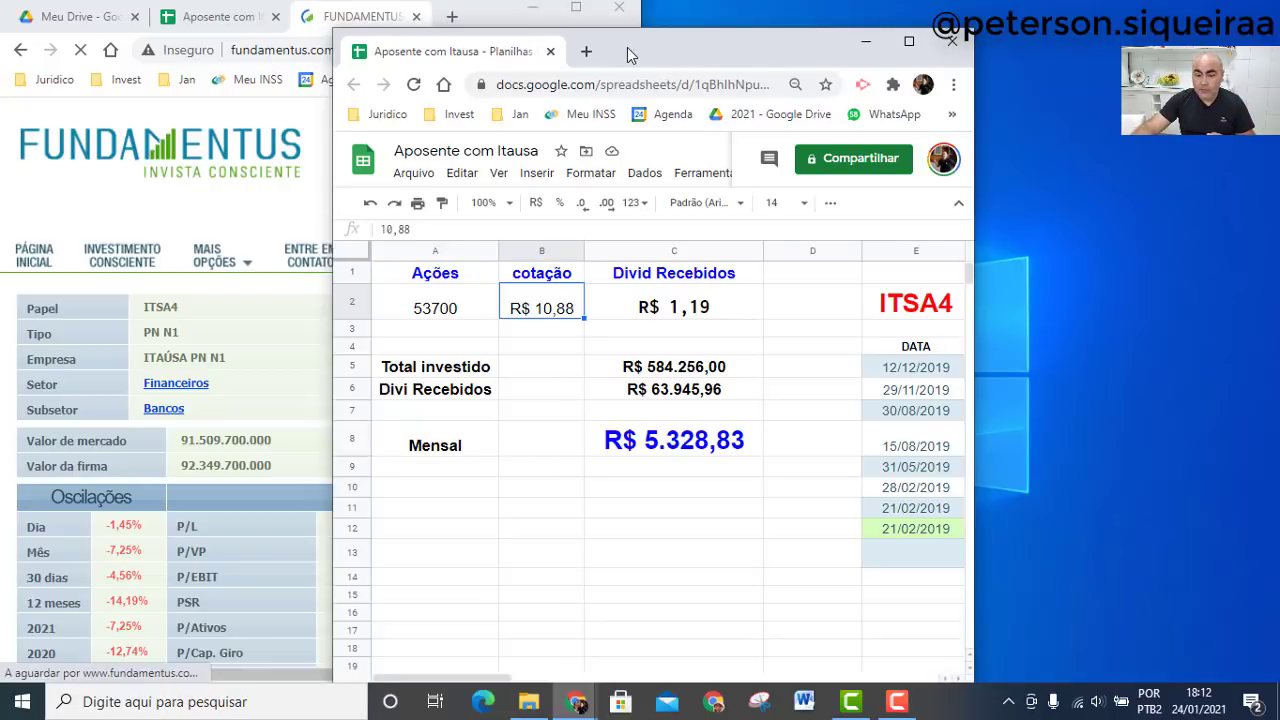
pyautogui.moveTo(627, 47); pyautogui.dragTo(1278, 50)
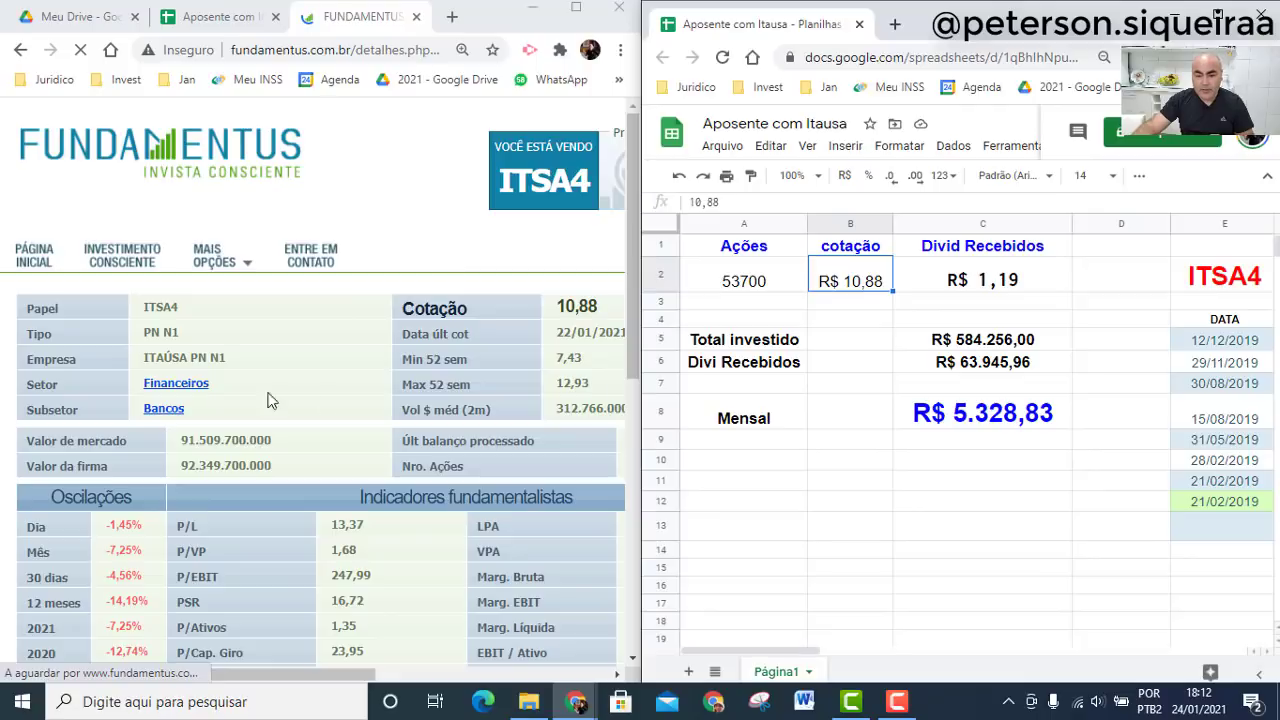
pyautogui.click(236, 20)
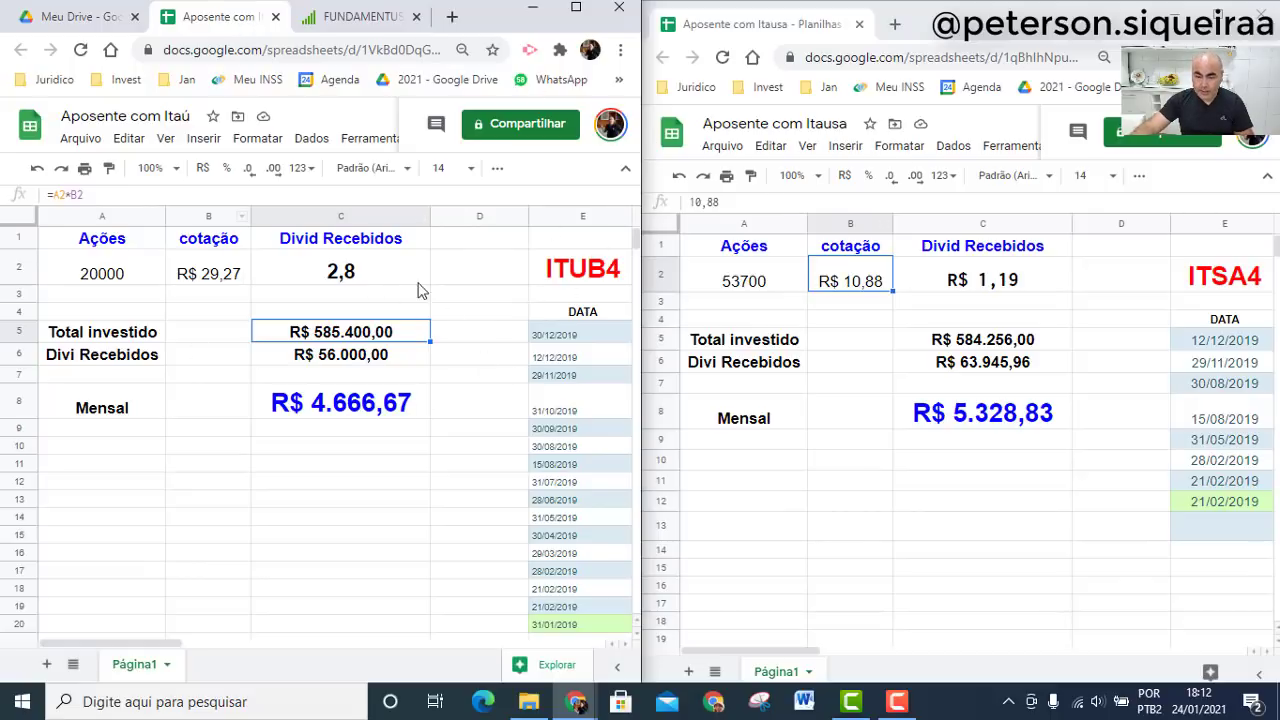
# Compare the number of shares and Total investido between the Itaú and Itausa spreadsheets.
pyautogui.click(104, 275)
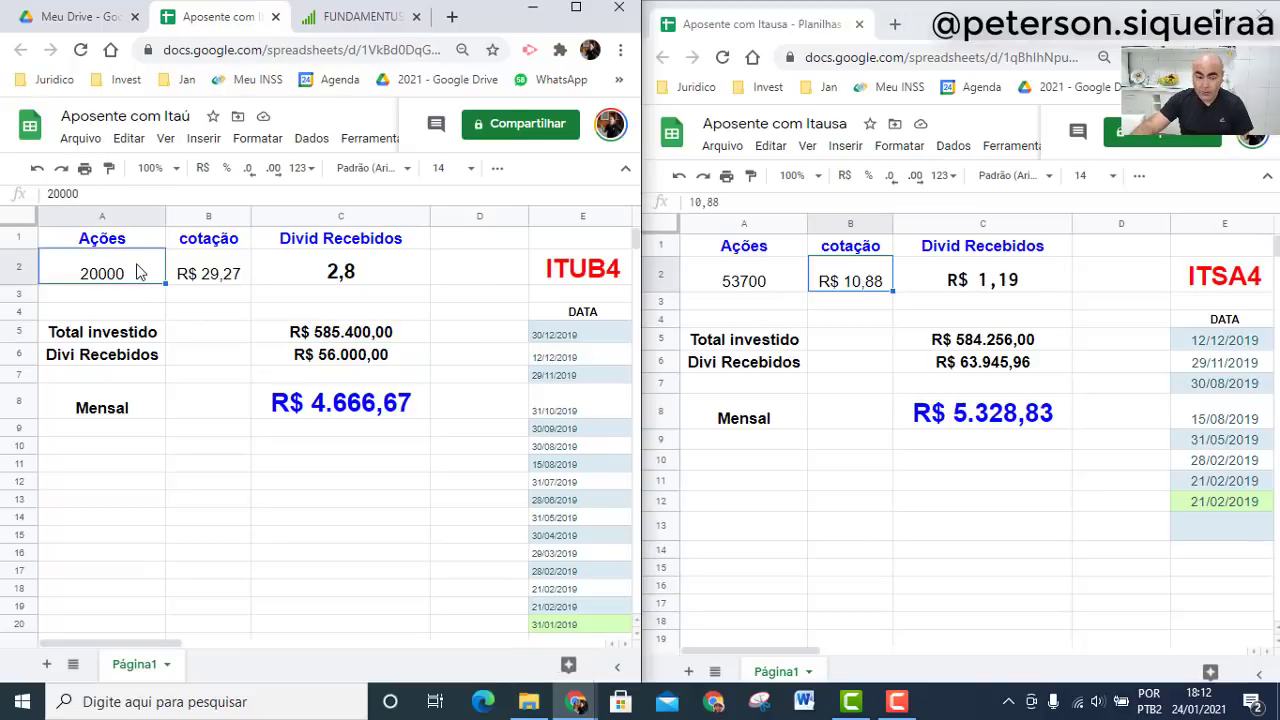
pyautogui.click(360, 336)
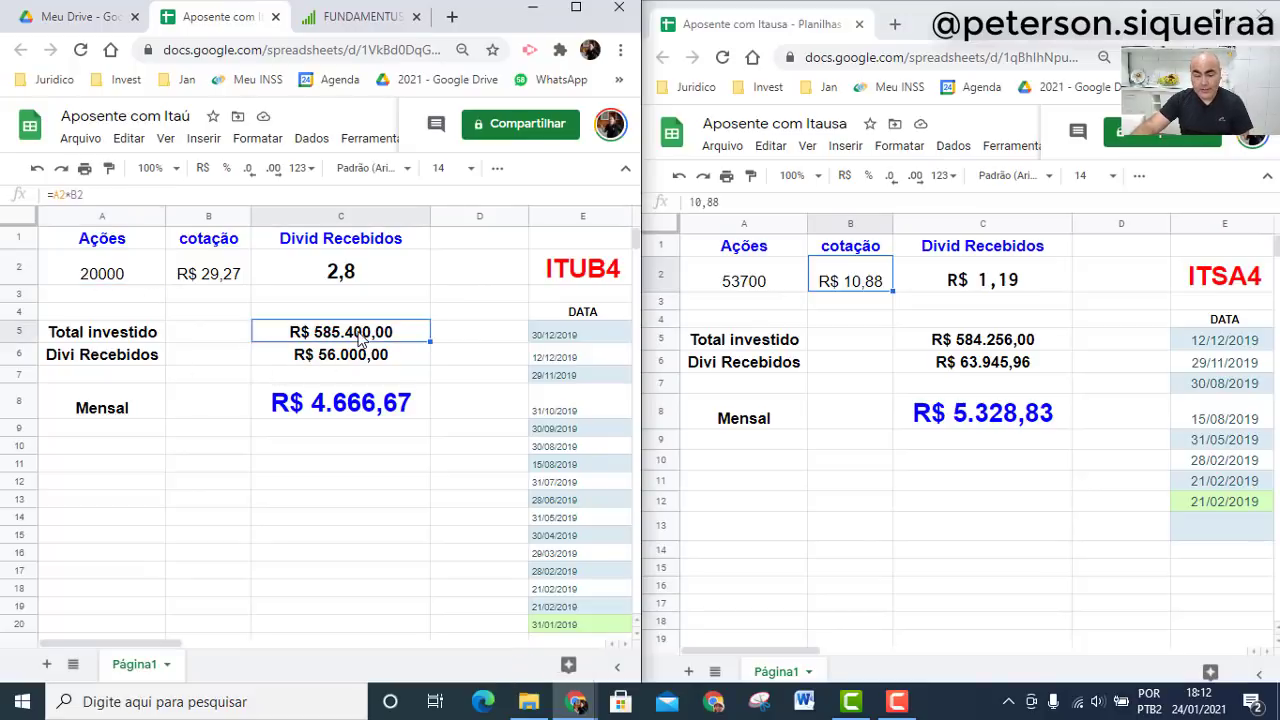
pyautogui.click(768, 288)
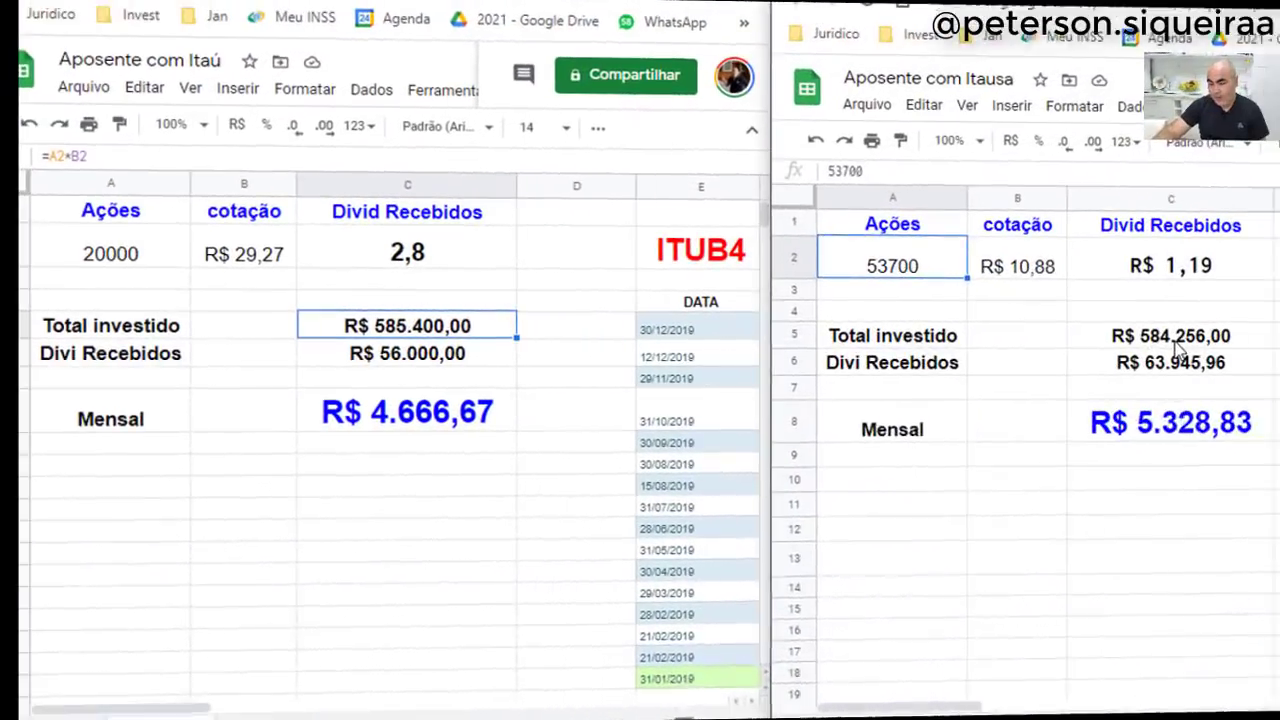
pyautogui.click(1156, 338)
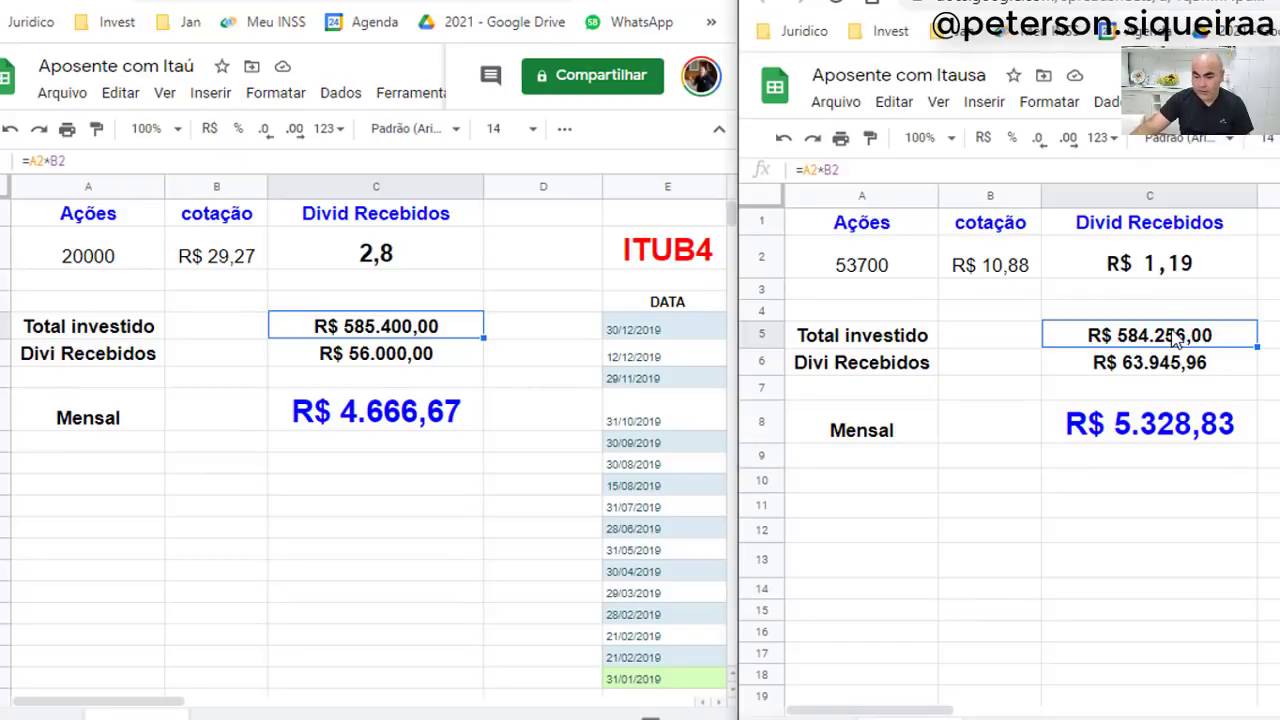
# Compare the Mensal income of both spreadsheets and check the Itausa dividend per share.
pyautogui.click(362, 425)
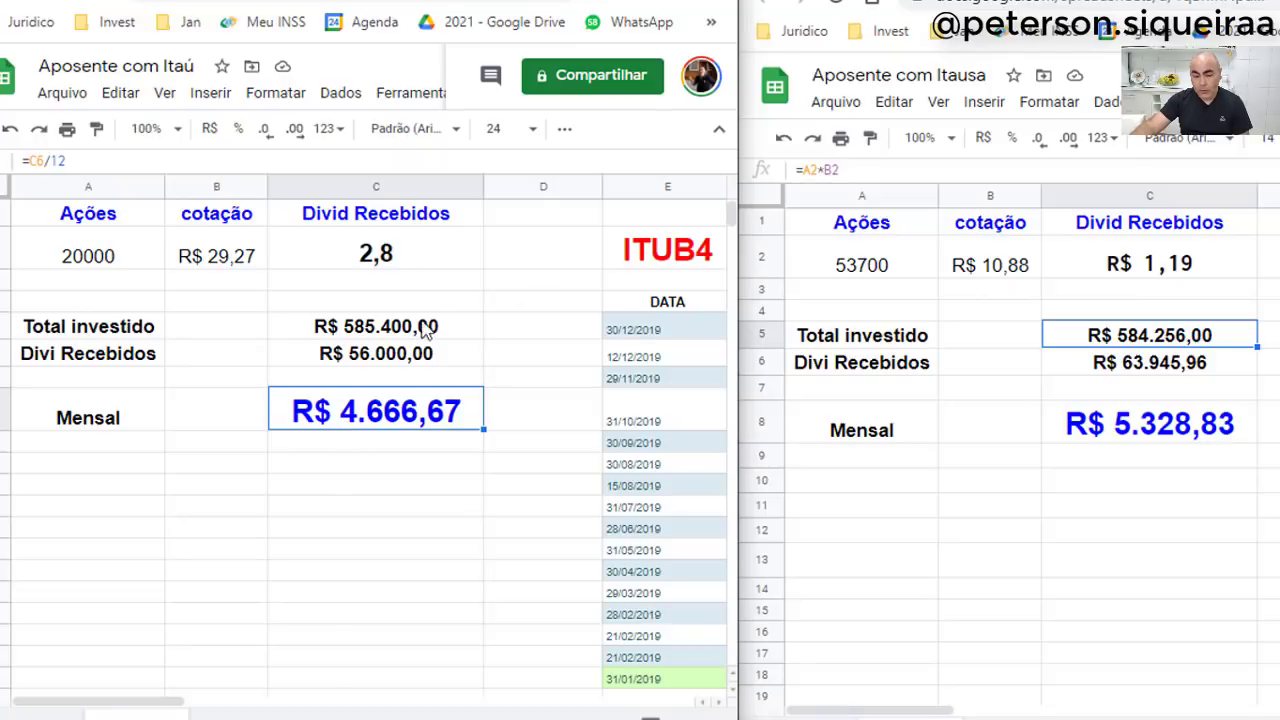
pyautogui.click(392, 336)
pyautogui.click(392, 414)
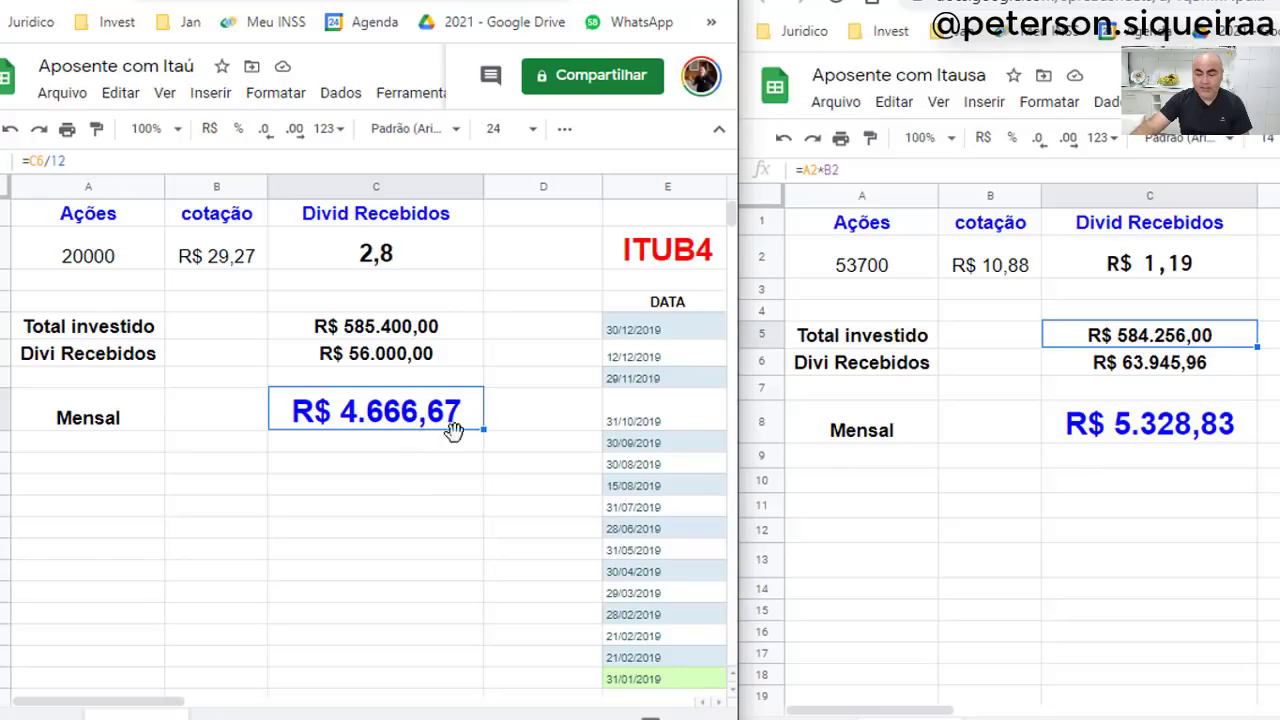
pyautogui.click(1176, 434)
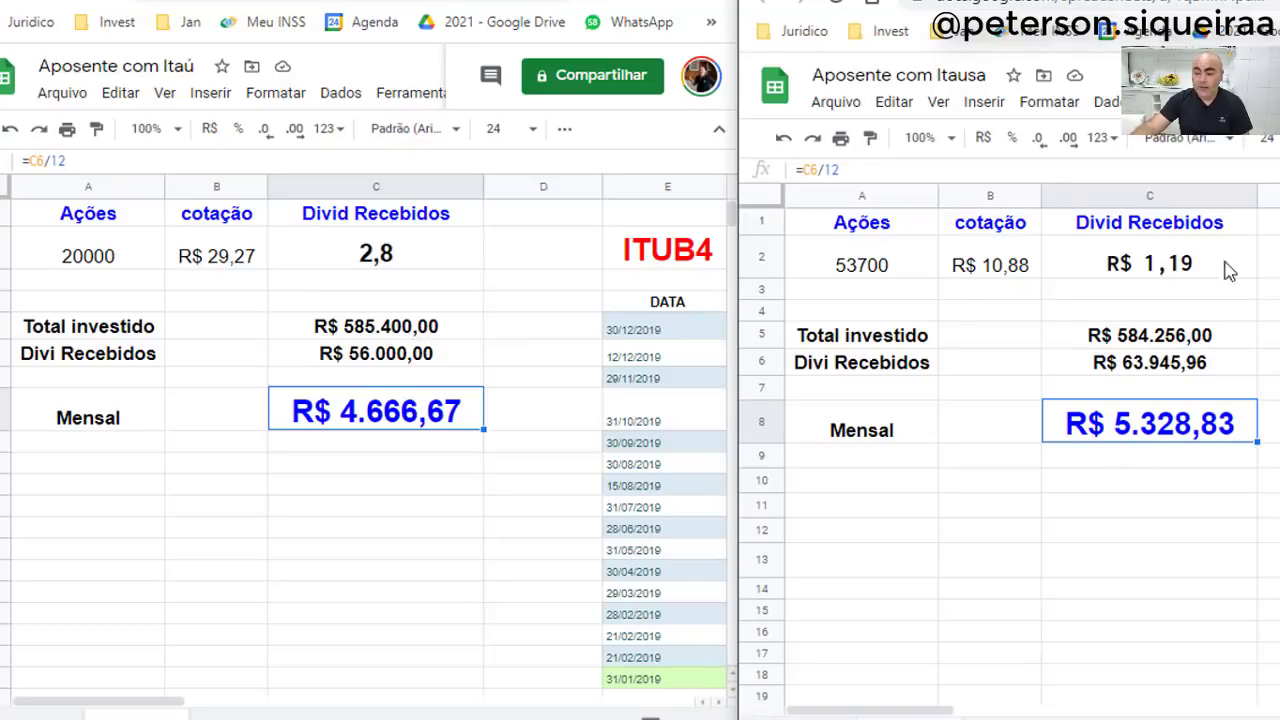
pyautogui.click(1268, 258)
pyautogui.click(1178, 262)
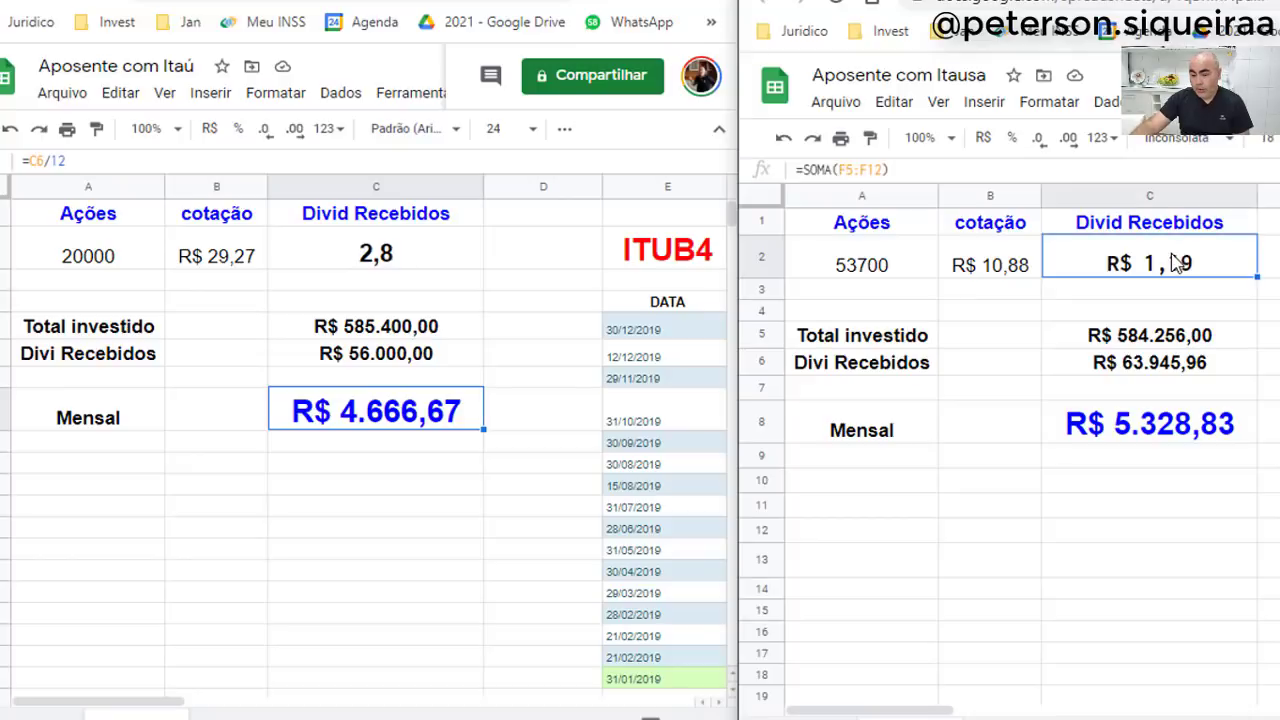
# Review the quote, number of shares, dividends received and Mensal income in the Itausa spreadsheet.
pyautogui.click(998, 278)
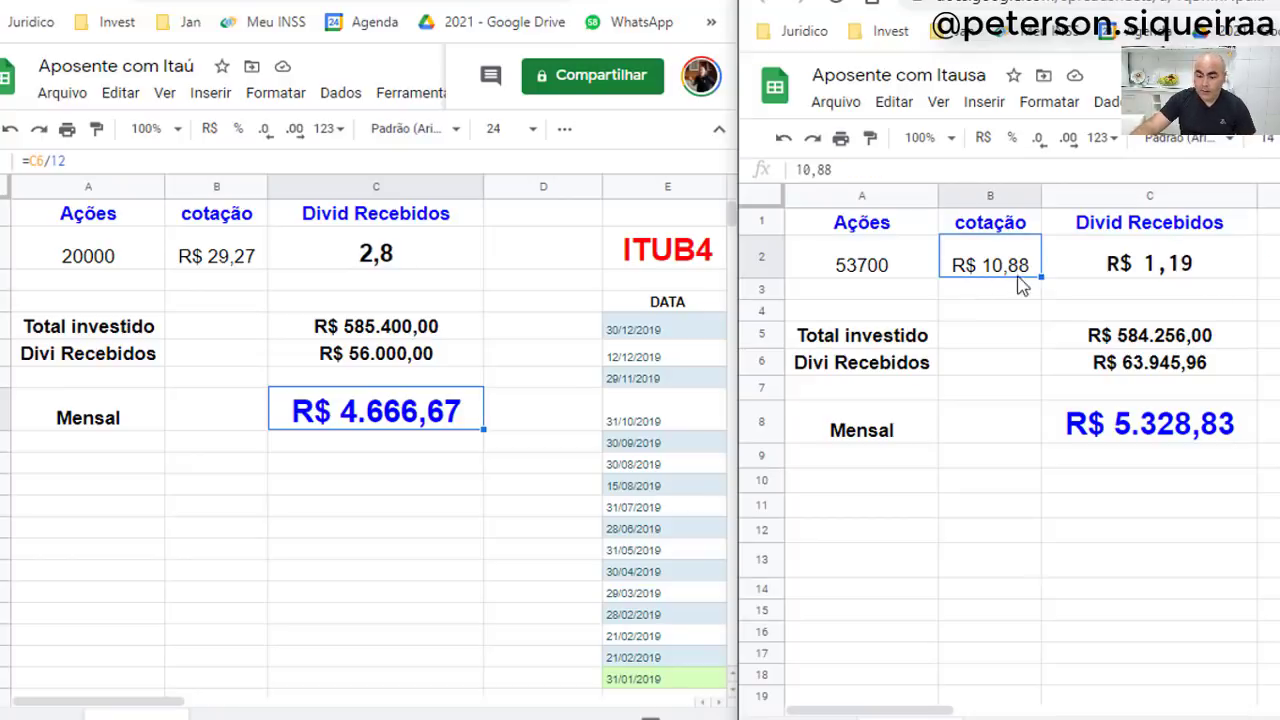
pyautogui.click(892, 264)
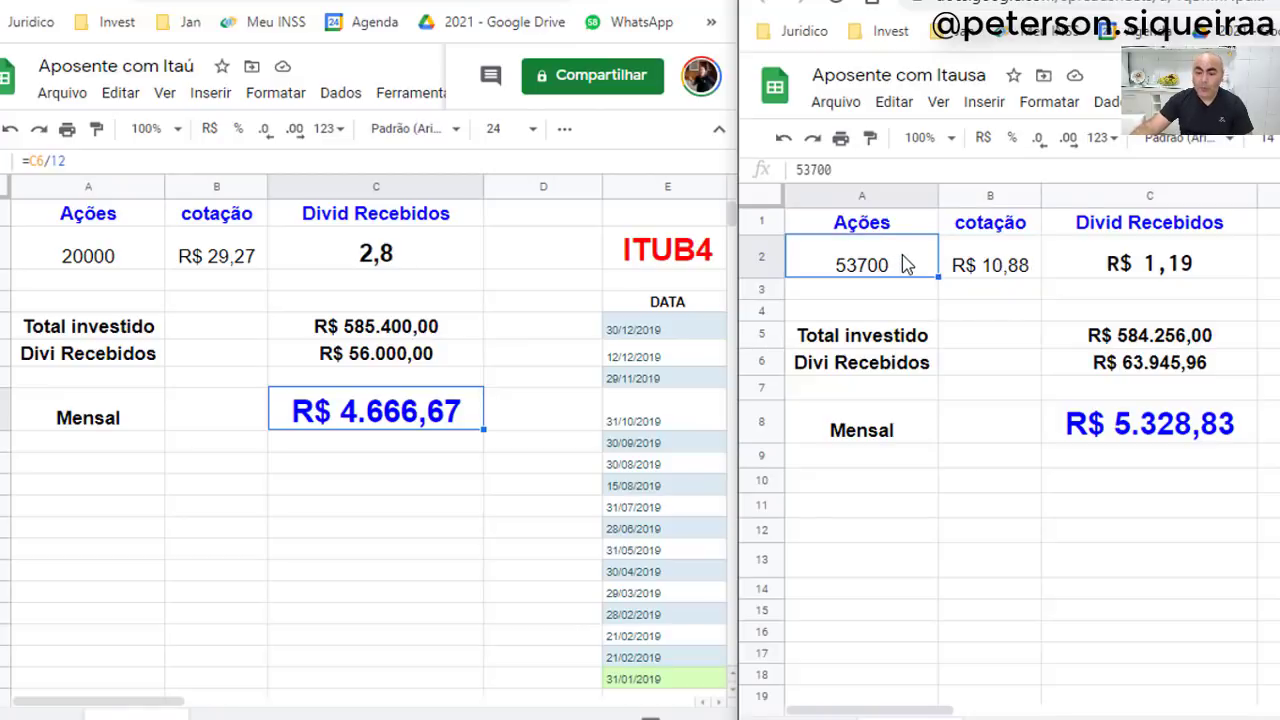
pyautogui.click(1200, 370)
pyautogui.click(1172, 428)
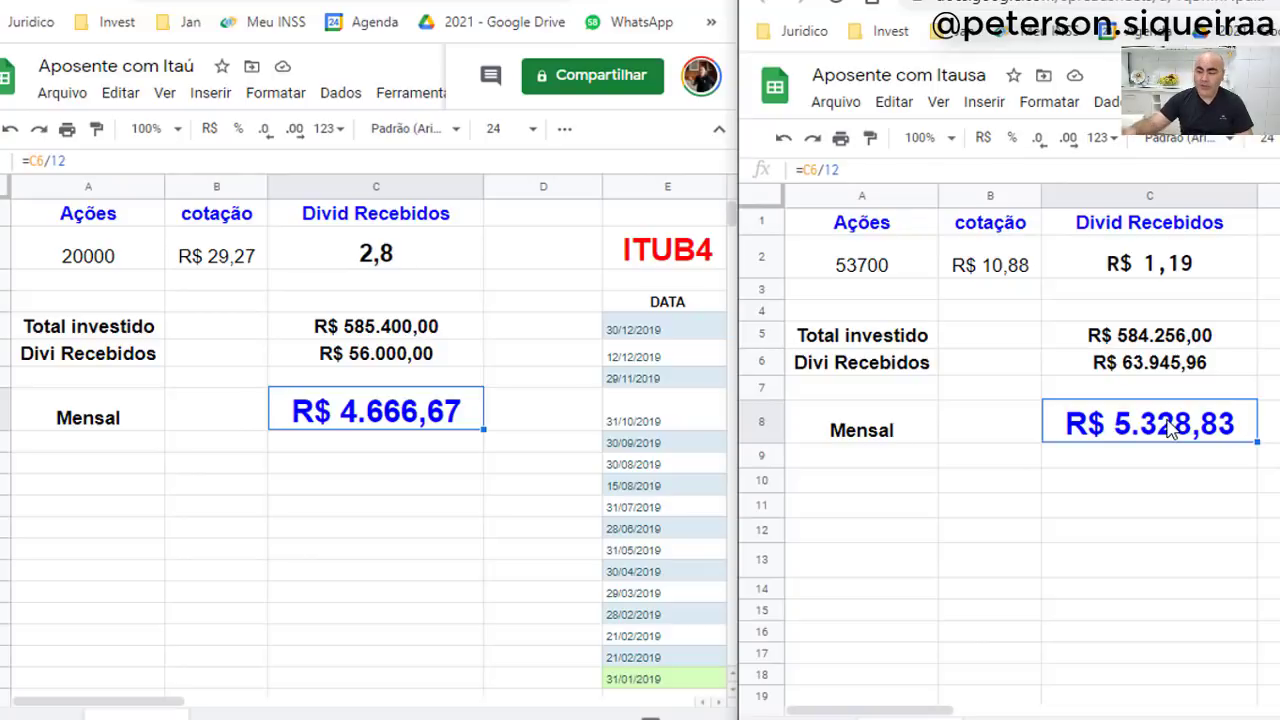
pyautogui.click(878, 272)
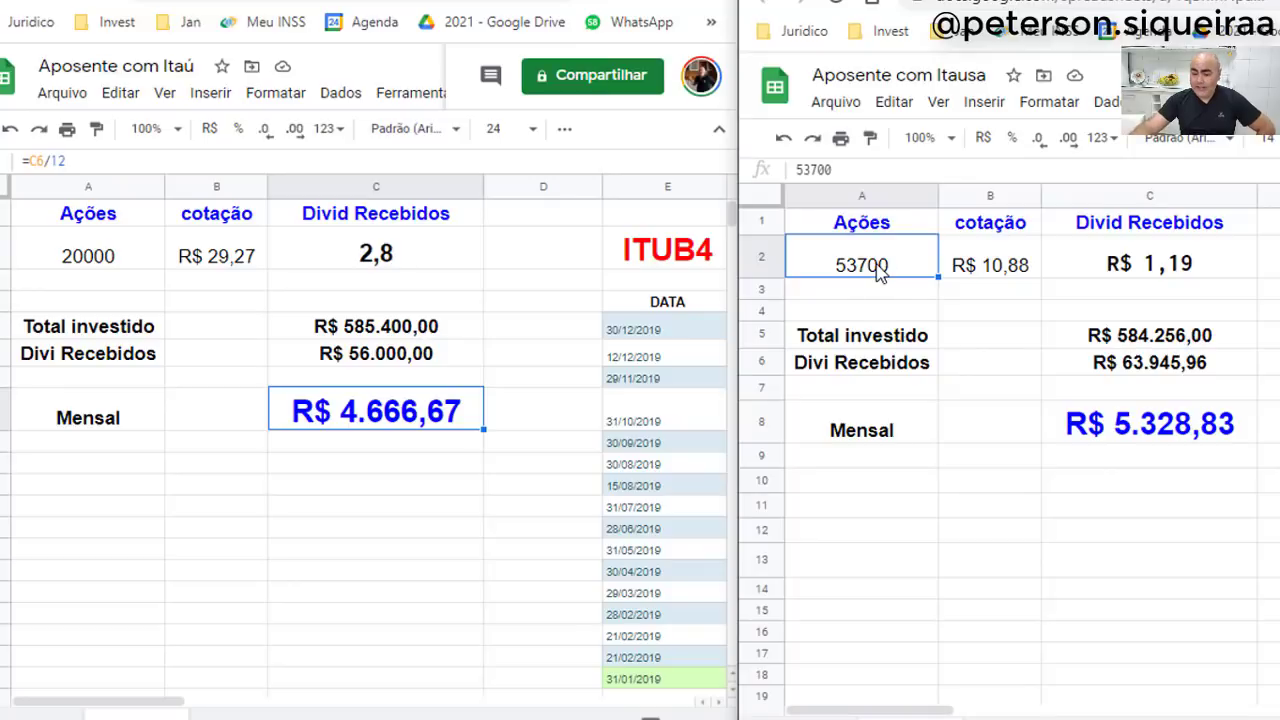
pyautogui.click(1141, 428)
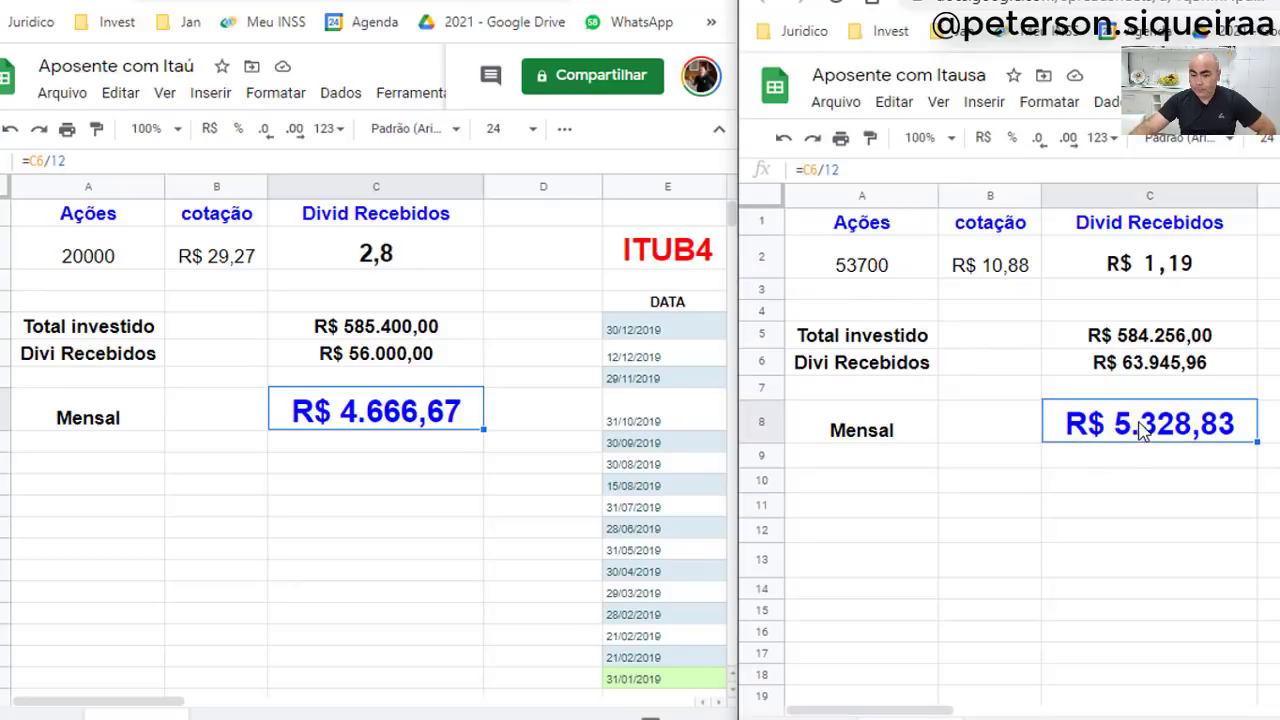
pyautogui.click(864, 266)
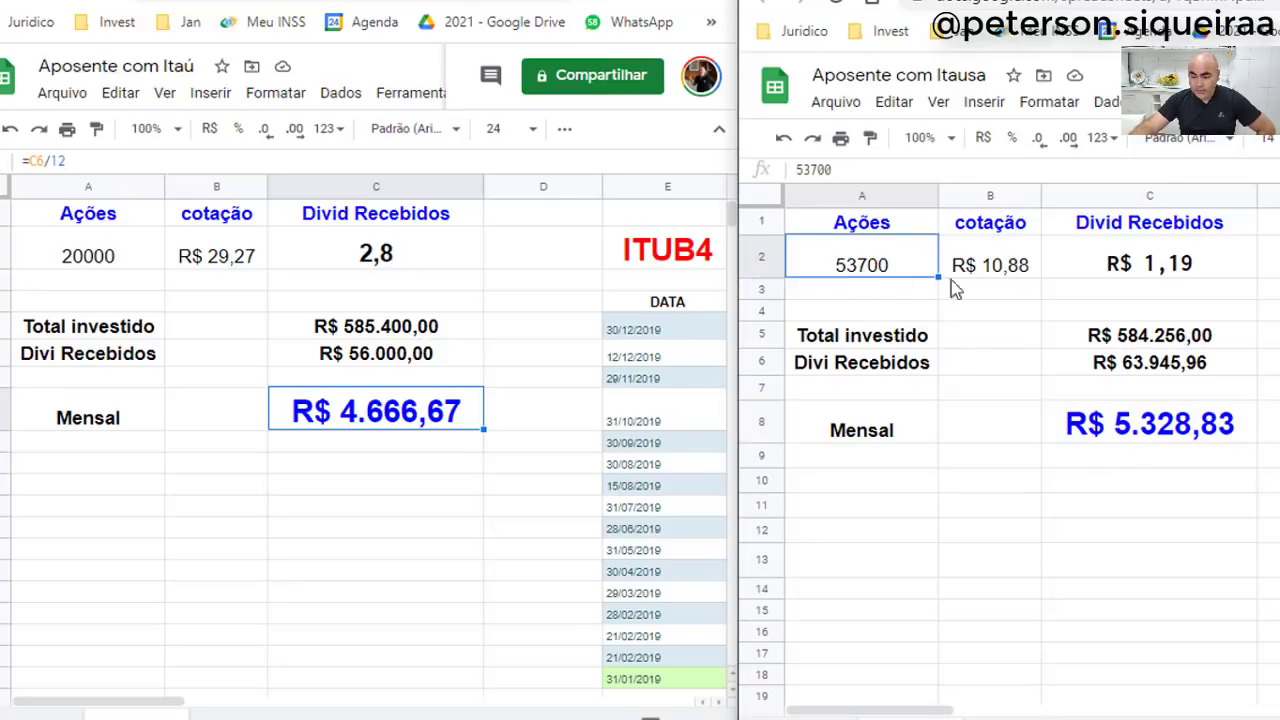
# Check the Itaú Total investido and set the number of shares in the Itausa spreadsheet to 53800.
pyautogui.click(398, 337)
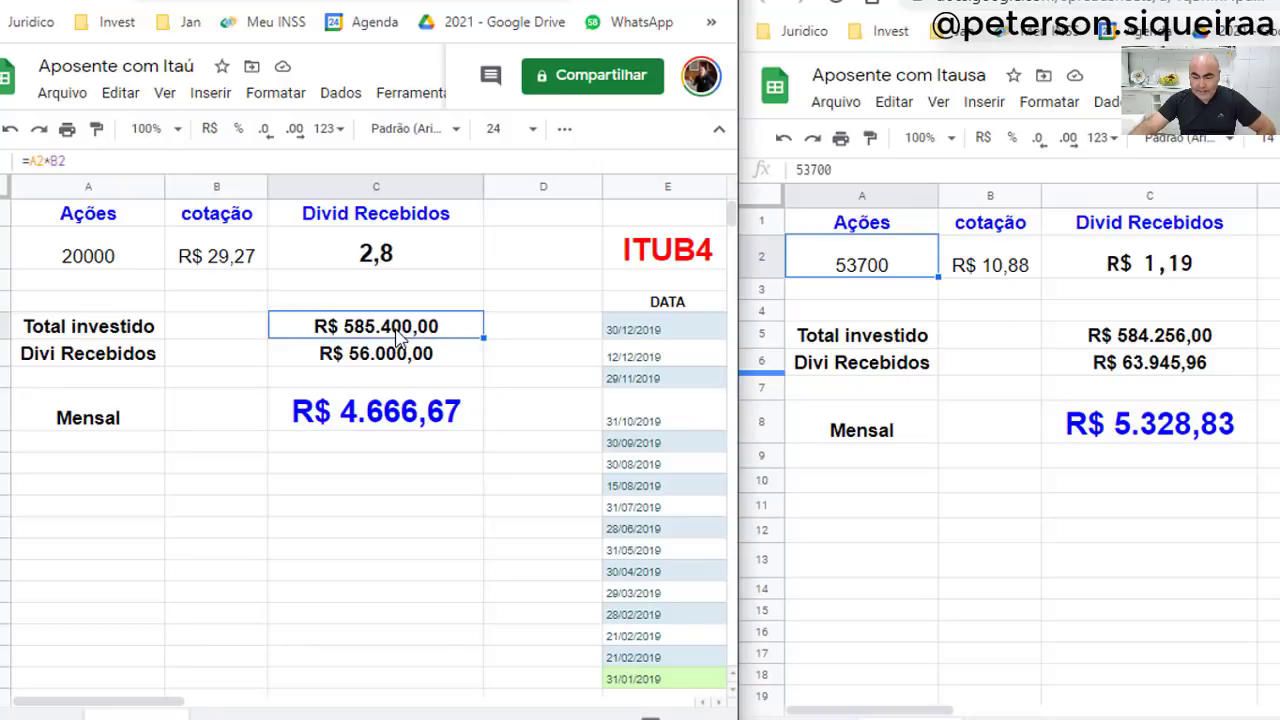
pyautogui.doubleClick(868, 268)
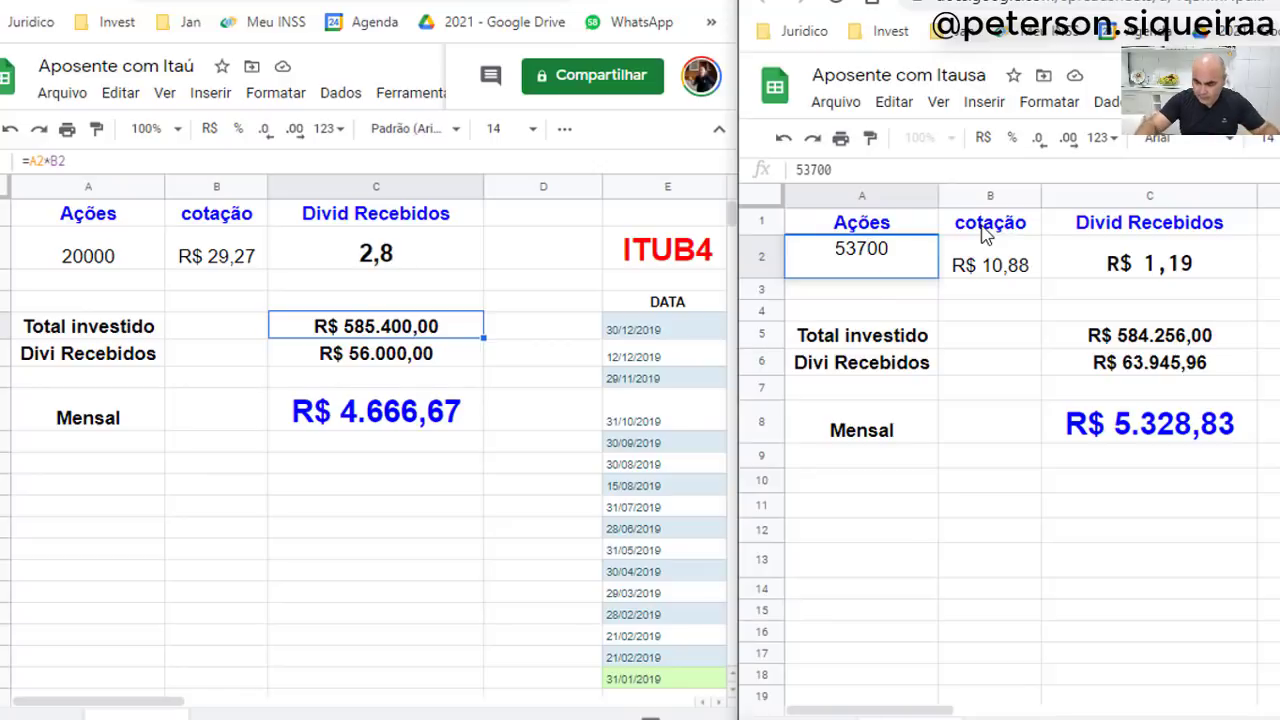
pyautogui.press('BackSpace')
pyautogui.write('8')
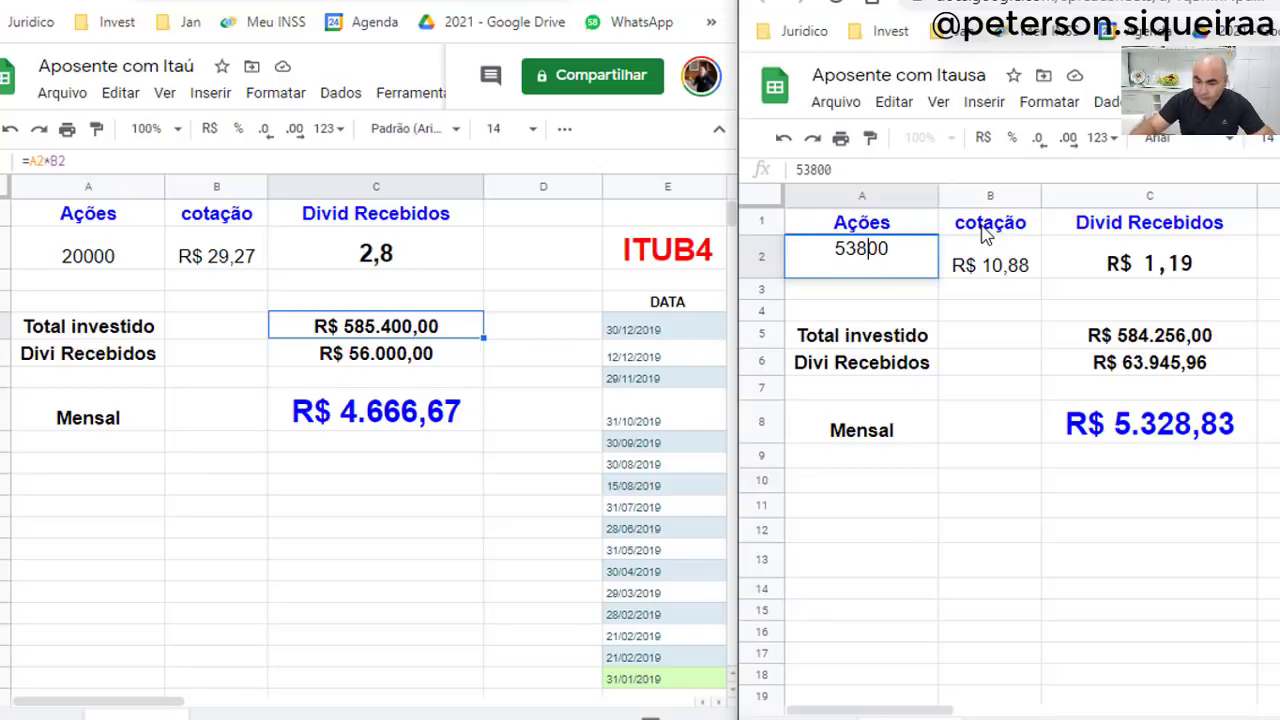
pyautogui.click(963, 308)
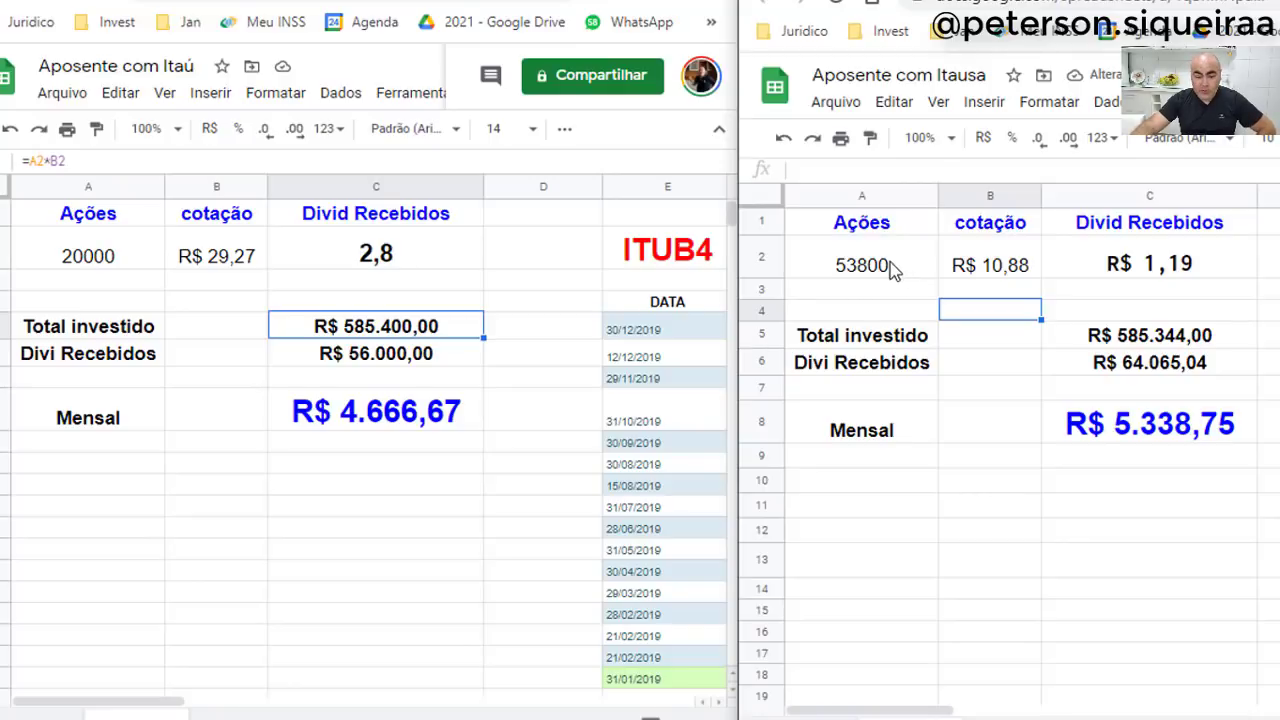
# Compare the Total investido, Mensal income and number of shares between the Itausa and Itaú spreadsheets using the updated share count.
pyautogui.click(890, 264)
pyautogui.click(1130, 338)
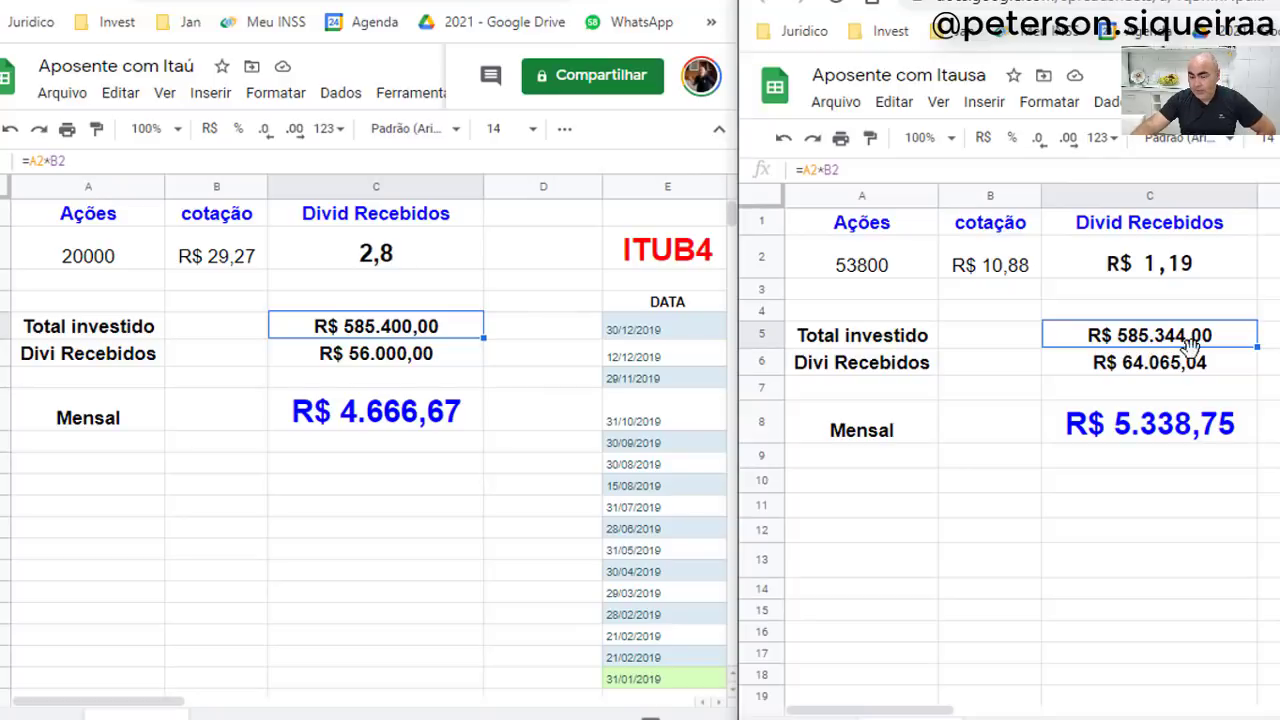
pyautogui.click(1178, 430)
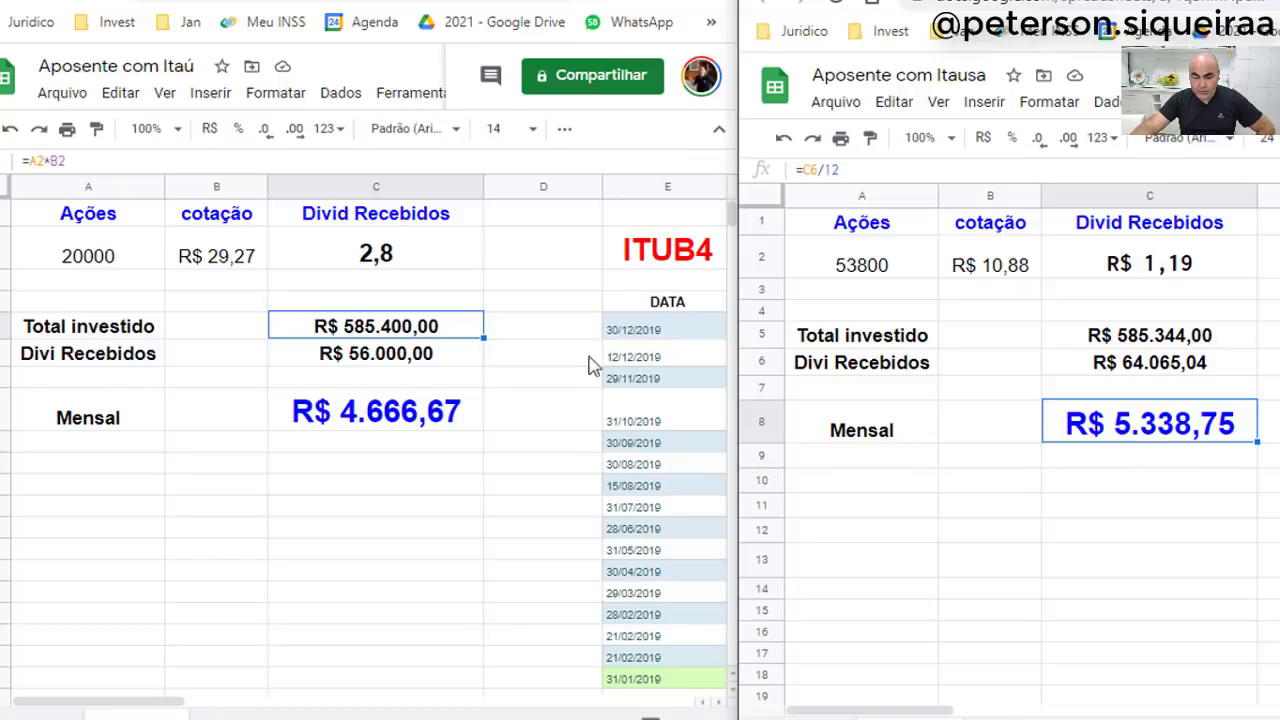
pyautogui.click(395, 418)
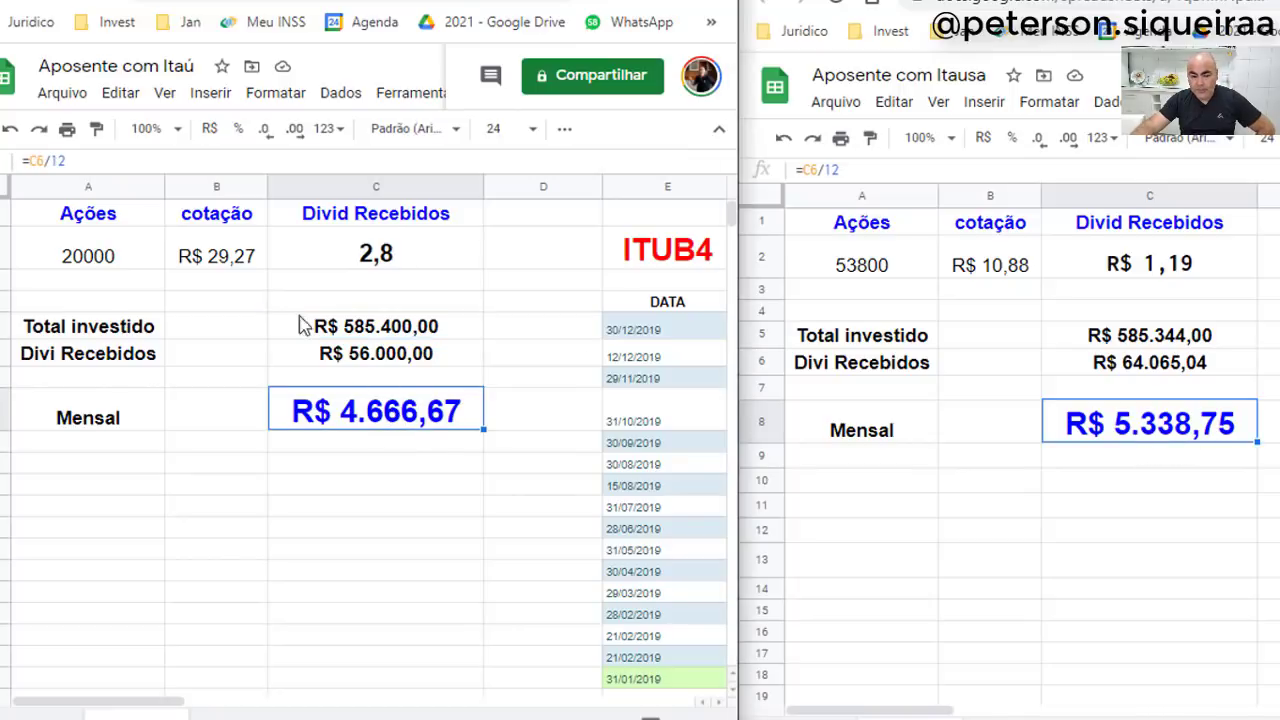
pyautogui.click(375, 330)
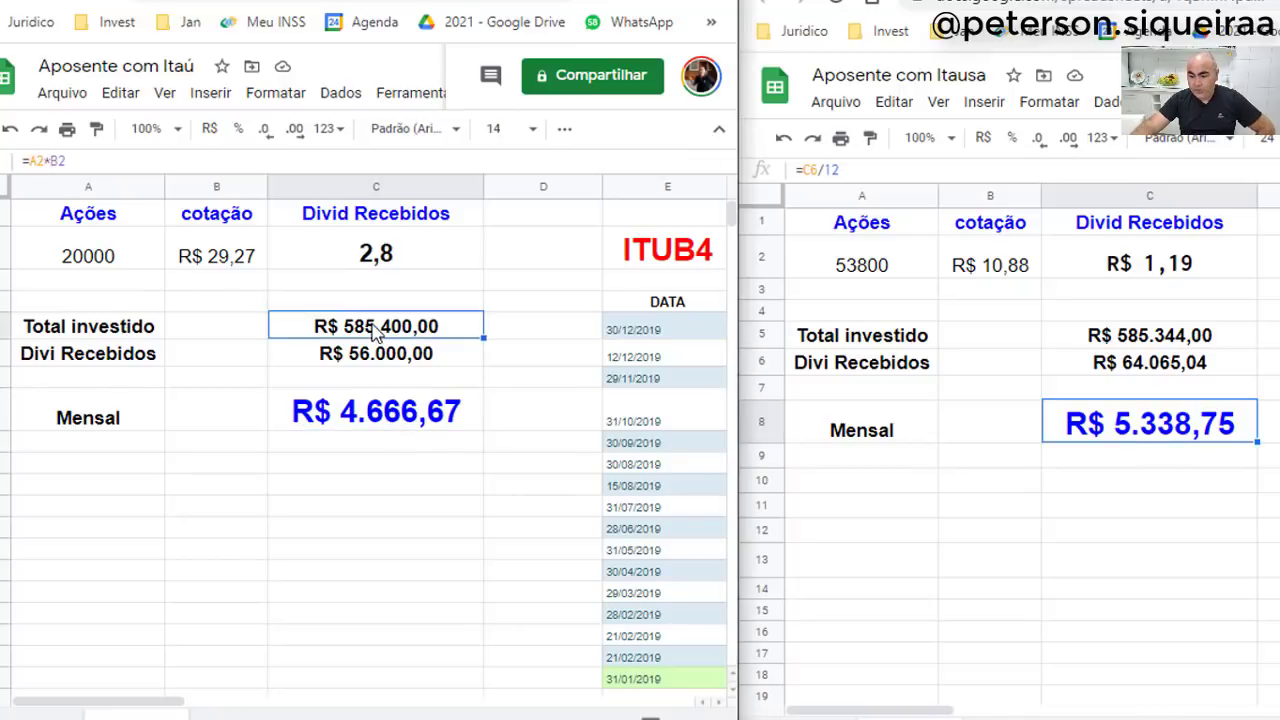
pyautogui.click(1162, 340)
pyautogui.click(100, 270)
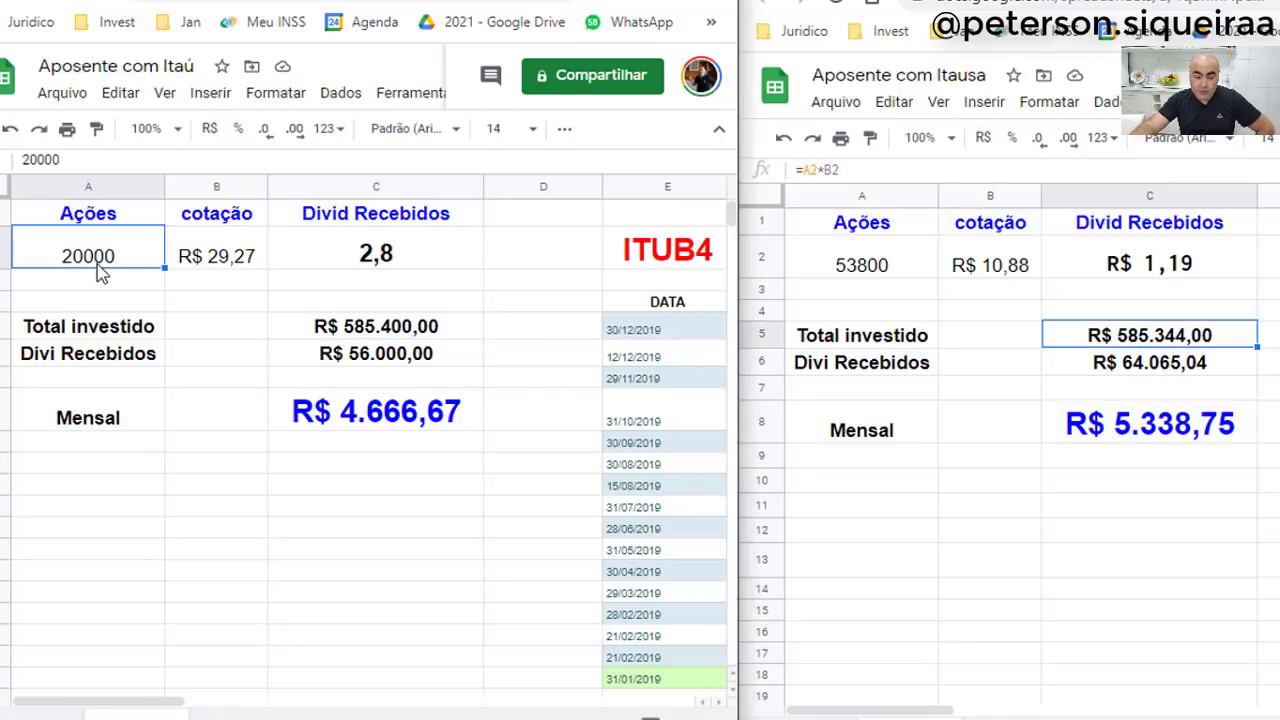
pyautogui.click(878, 274)
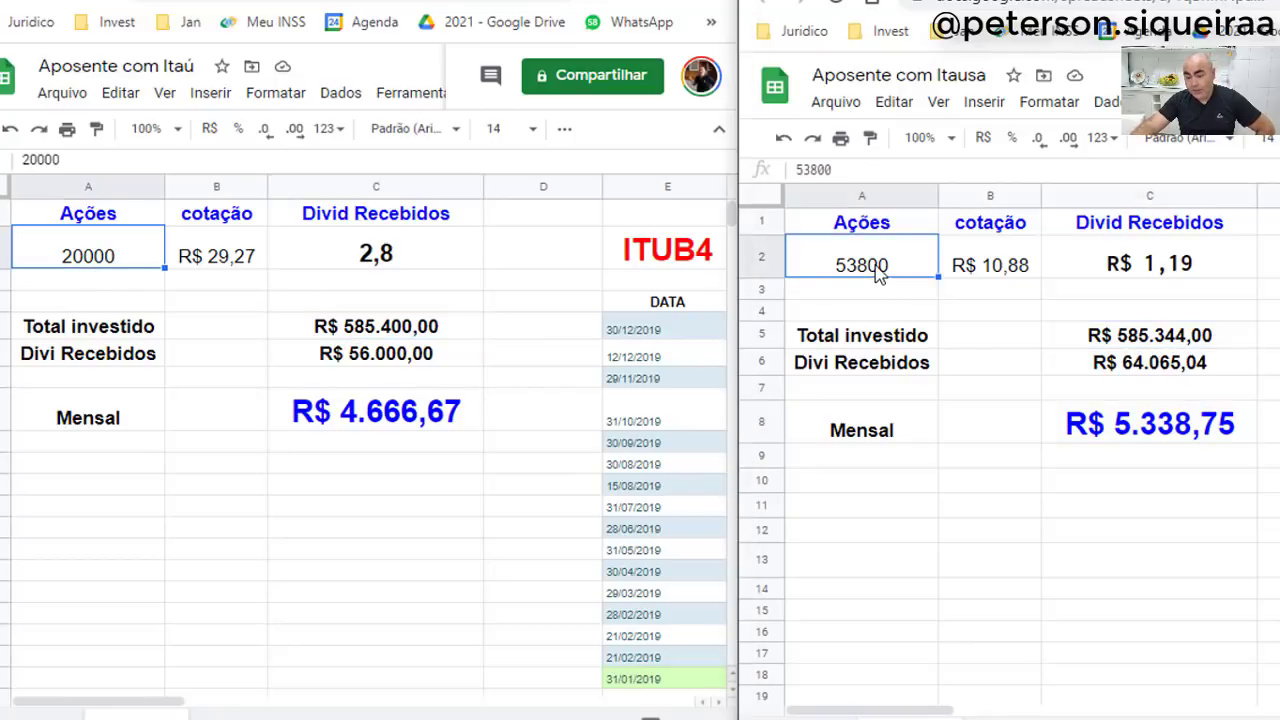
pyautogui.click(1185, 428)
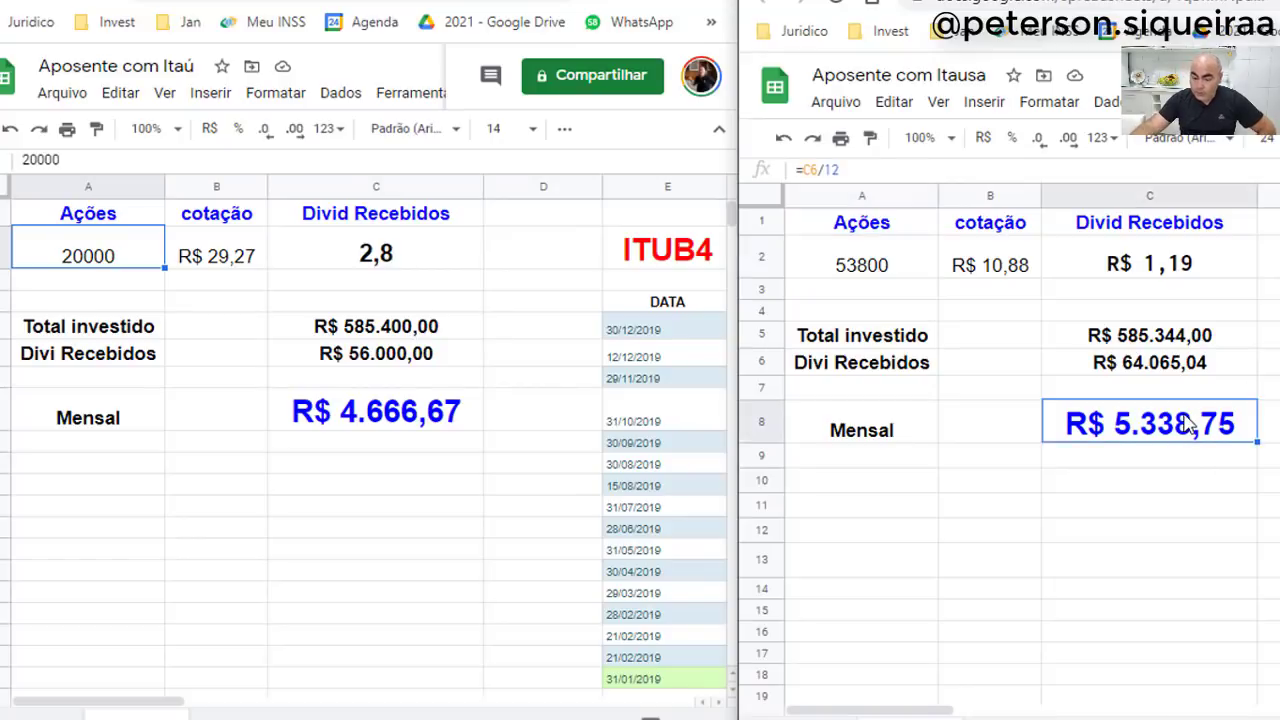